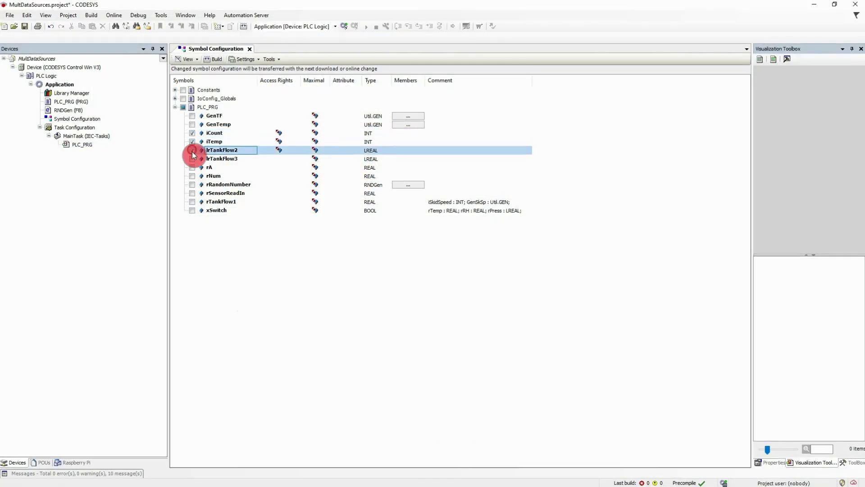
# Step: Tick three more PLC variables in Symbol Configuration so they are published
pyautogui.click(192, 151)
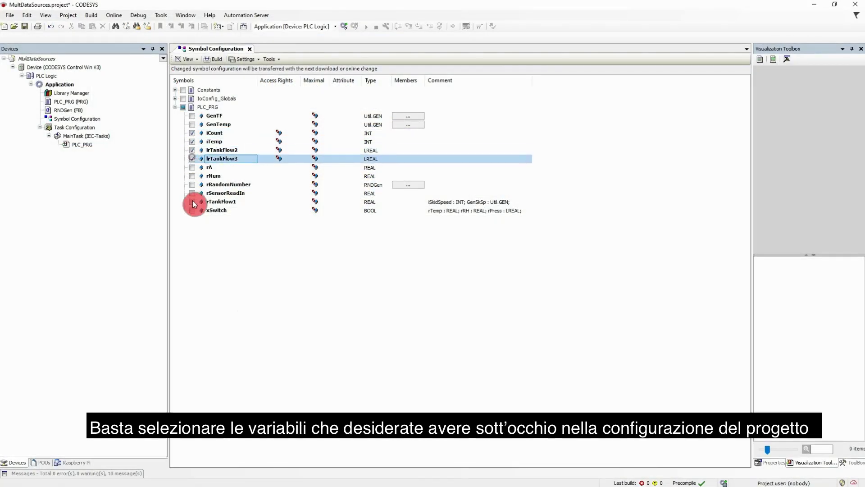
pyautogui.click(192, 193)
pyautogui.click(192, 210)
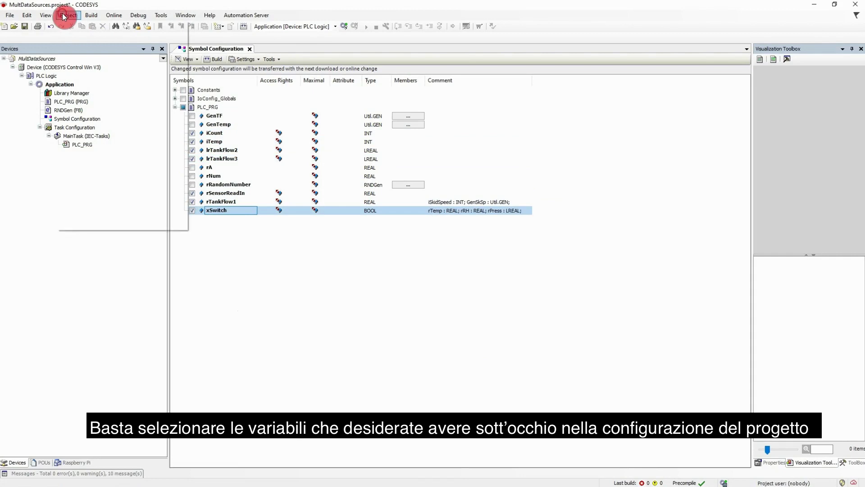
# Step: Commit the MultDataSources project to the Automation Server with the message 'Adjusted offsets'
pyautogui.click(68, 16)
pyautogui.click(208, 234)
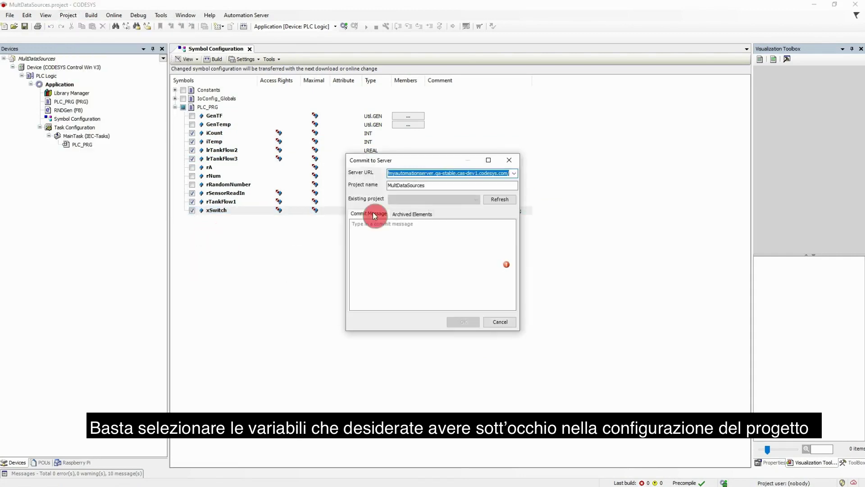
pyautogui.write('Mul')
pyautogui.write('Sources')
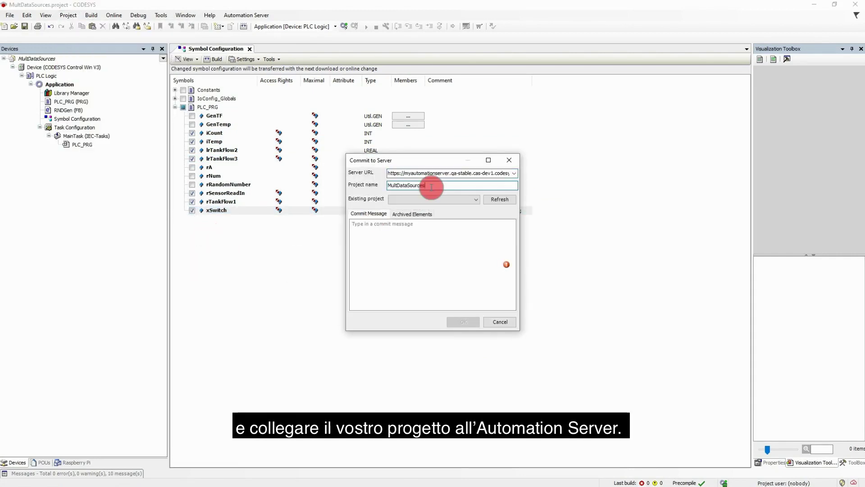
pyautogui.click(408, 243)
pyautogui.write('Initial commit')
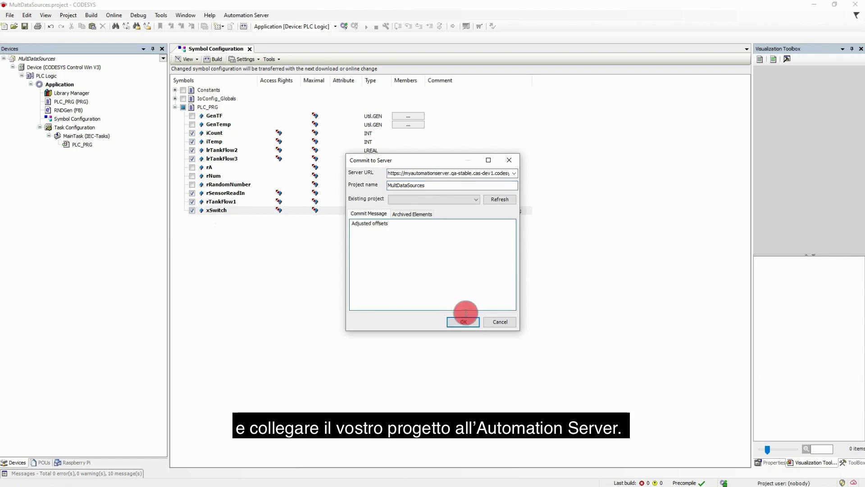
pyautogui.click(462, 321)
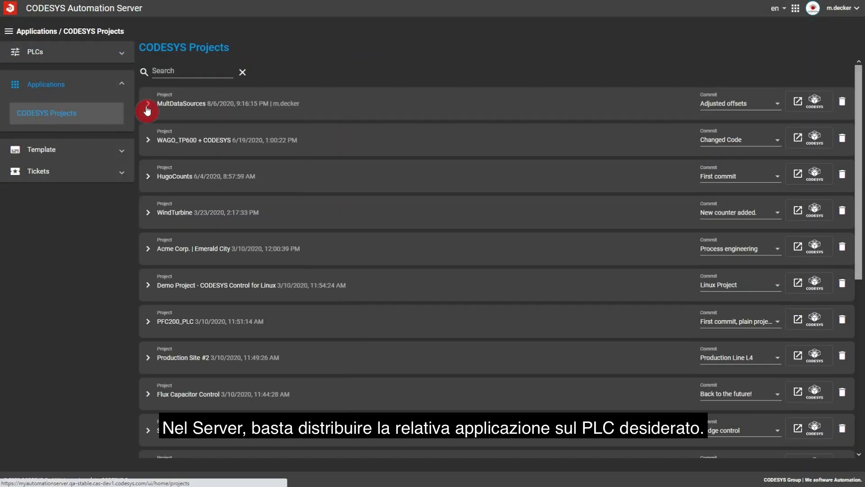
# Step: Deploy the MultDataSources application to MainPLC and check MainPLC's parameter values
pyautogui.click(148, 111)
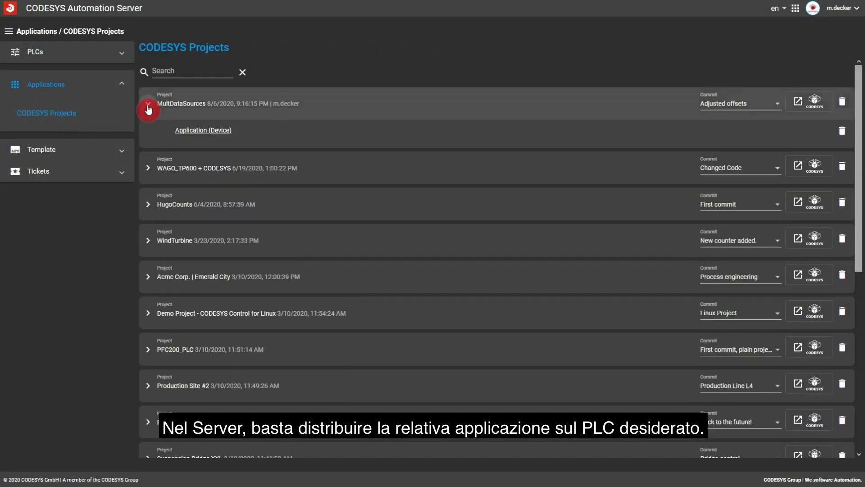
pyautogui.click(196, 132)
pyautogui.click(345, 76)
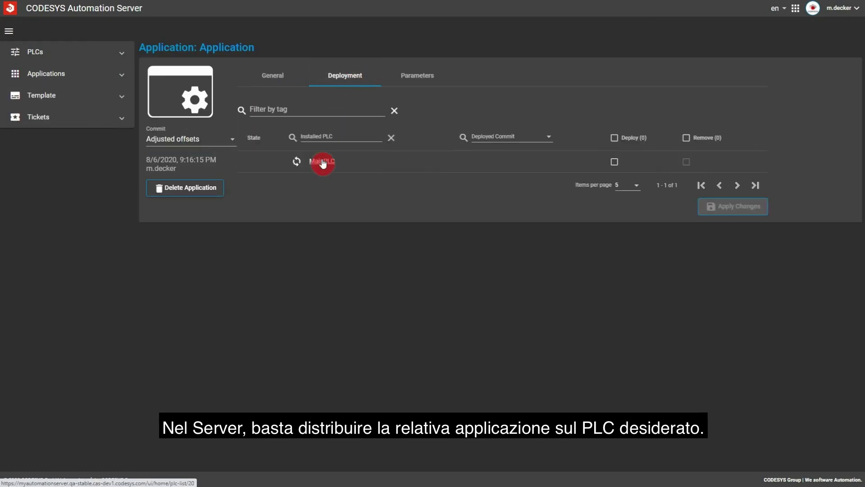
pyautogui.click(614, 161)
pyautogui.click(722, 207)
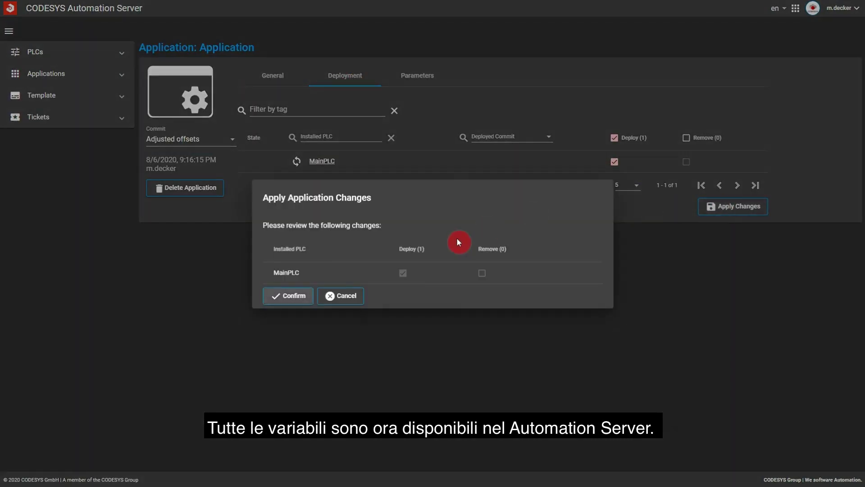
pyautogui.click(292, 298)
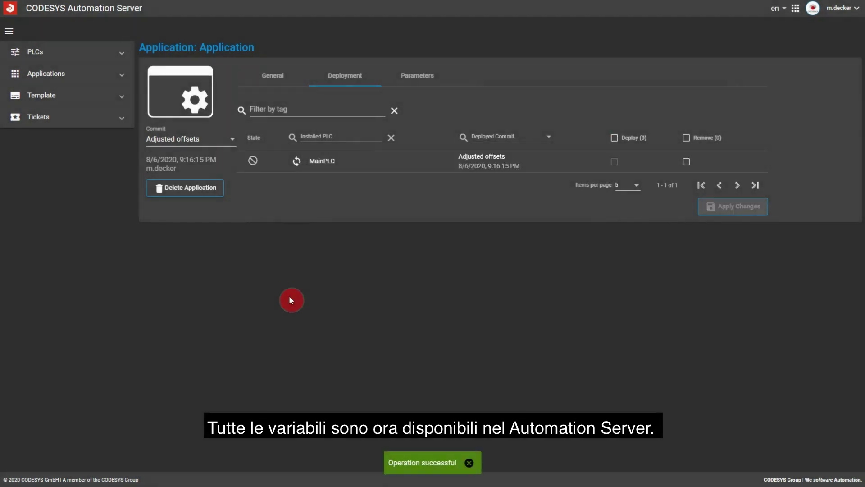
pyautogui.click(322, 161)
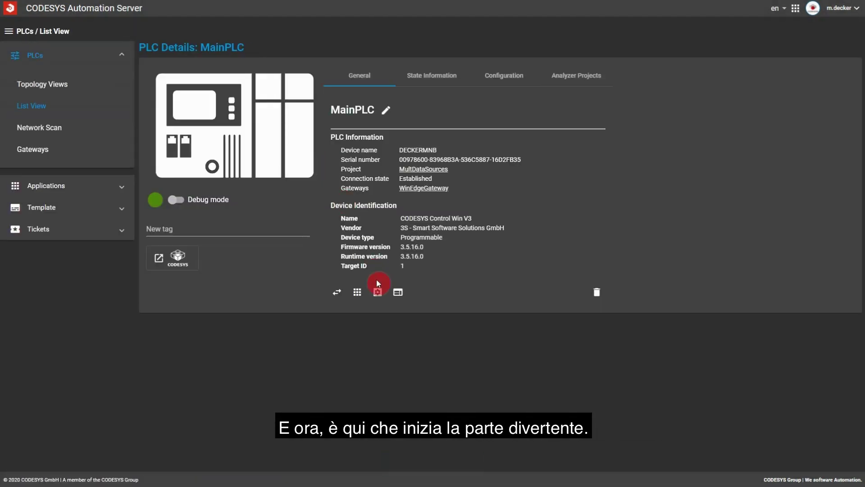
pyautogui.click(377, 279)
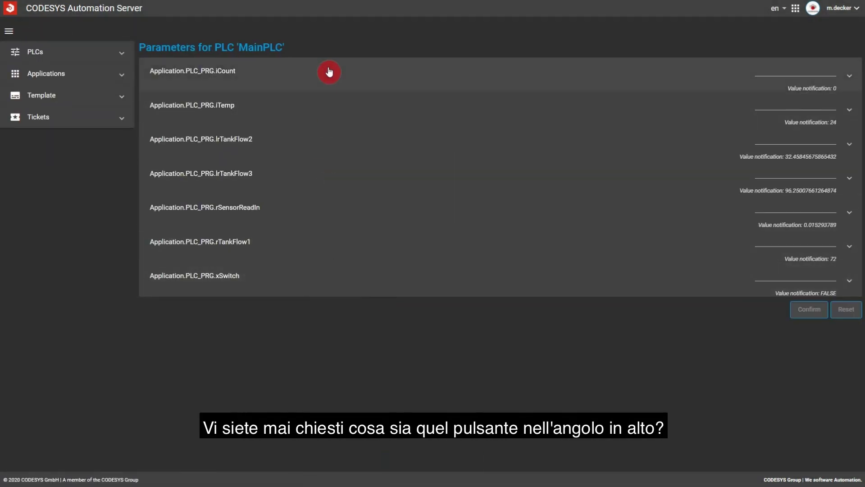
# Step: Go to the Data Analyzer app and bring up its project options
pyautogui.click(795, 10)
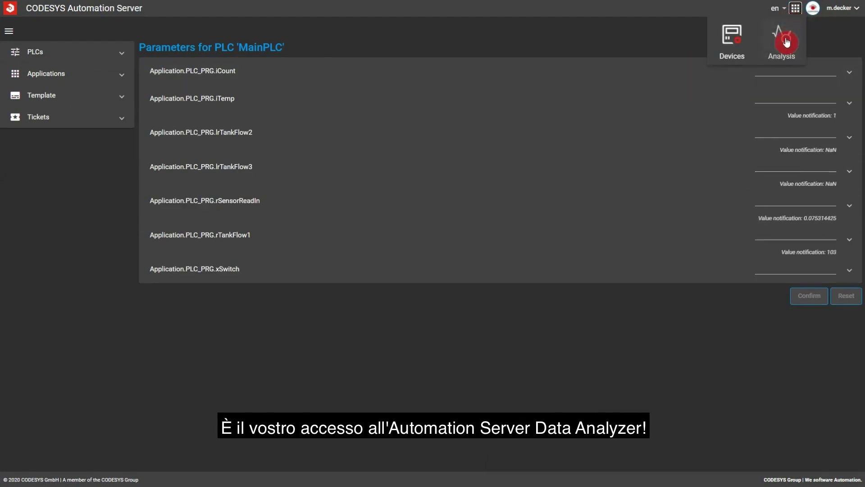
pyautogui.click(784, 39)
pyautogui.click(756, 8)
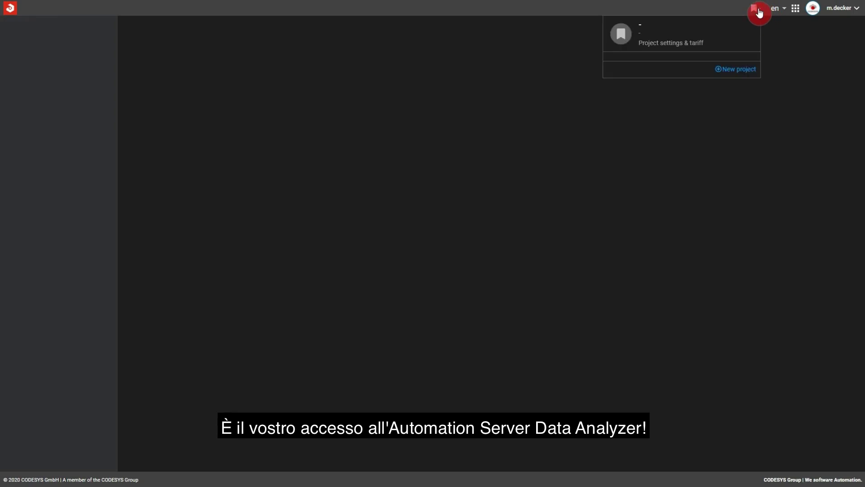
# Step: Create the analyzer project MyFirstAnalyzerProject on the XL tariff
pyautogui.click(744, 71)
pyautogui.write('MyFirstAnalyzerProject')
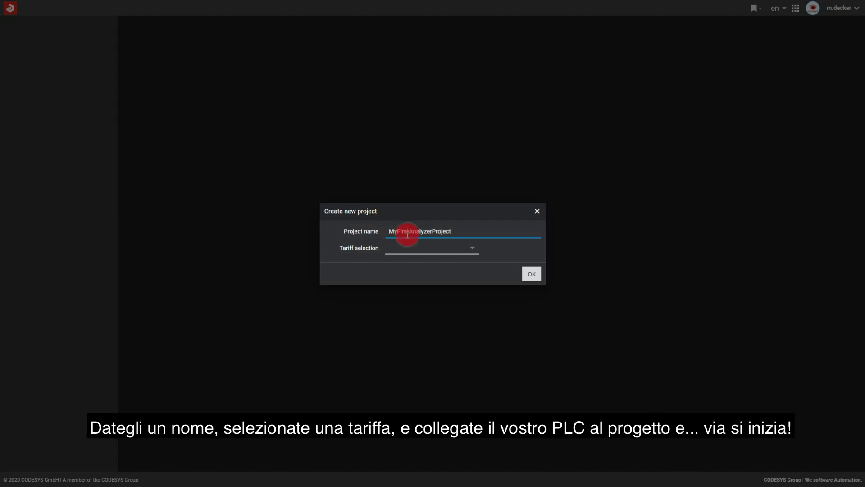
pyautogui.click(407, 248)
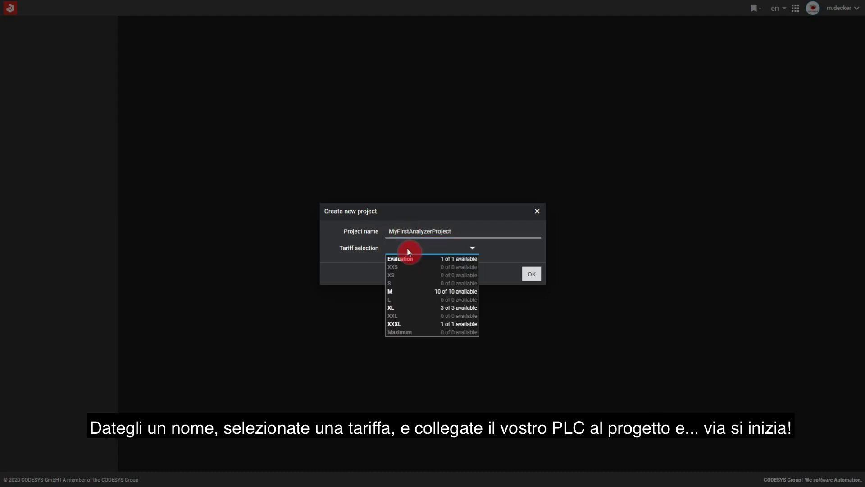
pyautogui.click(410, 309)
pyautogui.click(531, 273)
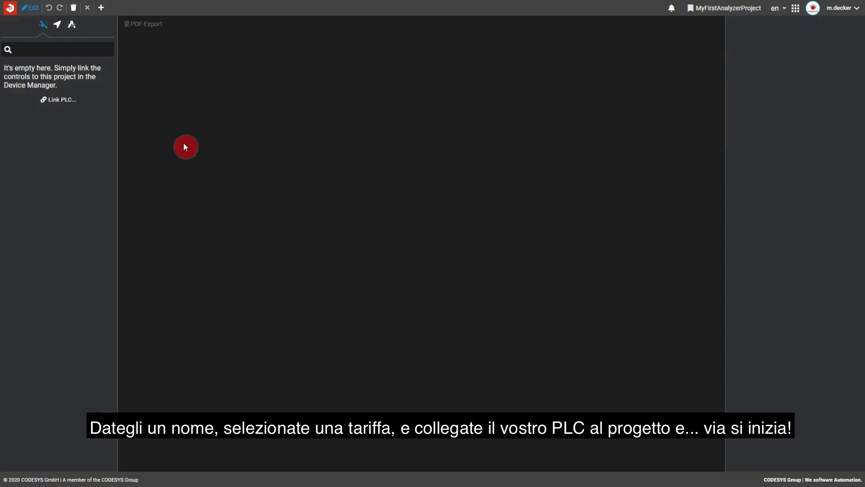
# Step: Assign MainPLC to MyFirstAnalyzerProject, then open the project and expand MainPLC's variables
pyautogui.click(63, 101)
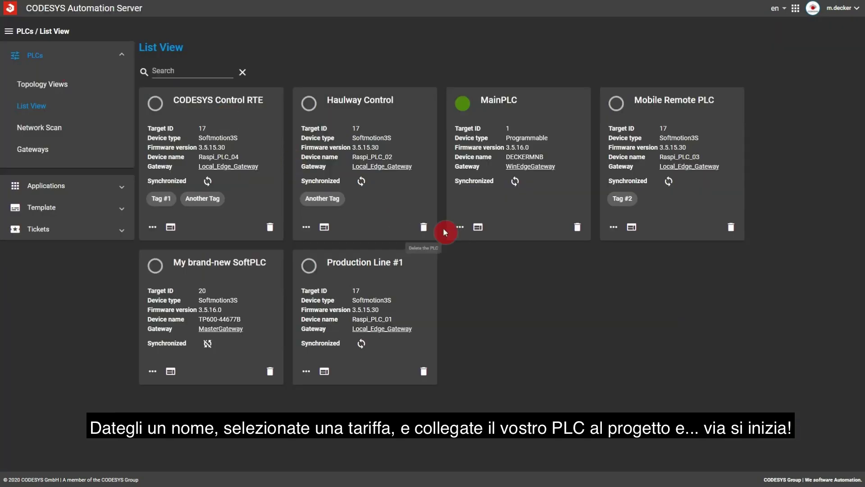
pyautogui.click(459, 226)
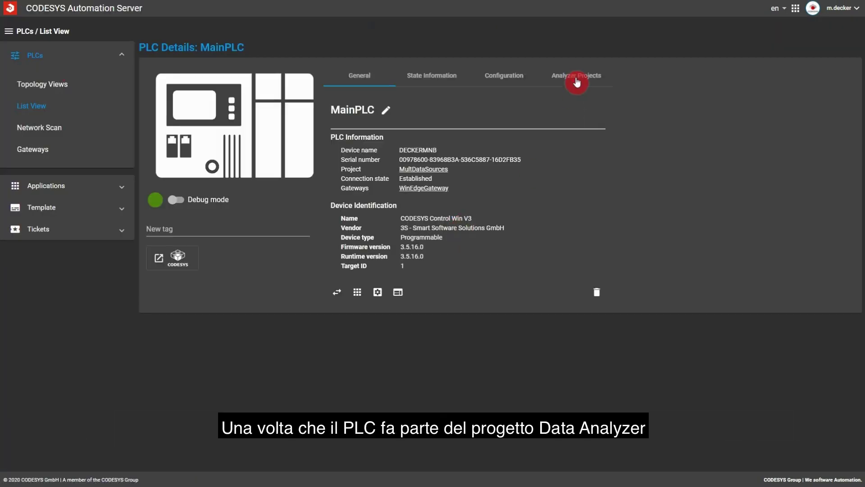
pyautogui.click(578, 82)
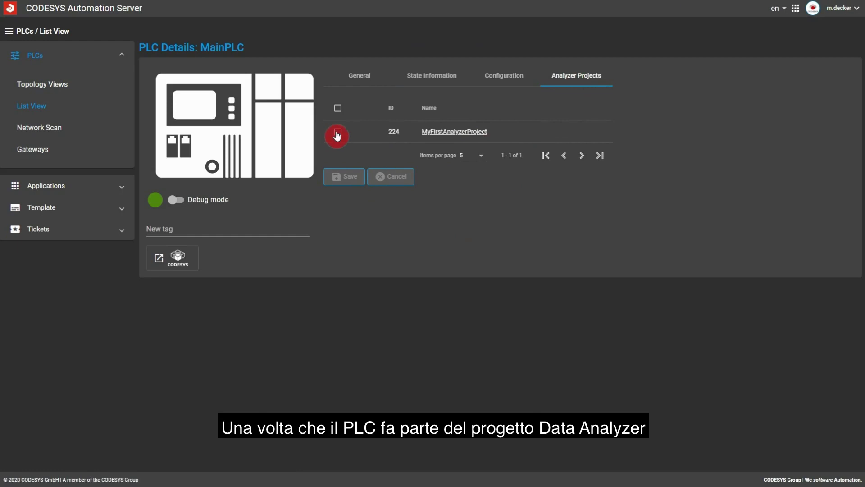
pyautogui.click(338, 133)
pyautogui.click(344, 179)
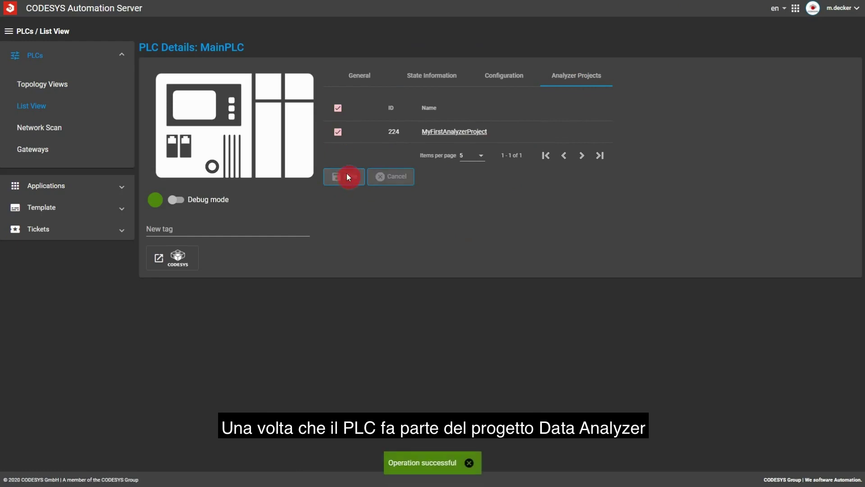
pyautogui.click(451, 132)
pyautogui.click(5, 65)
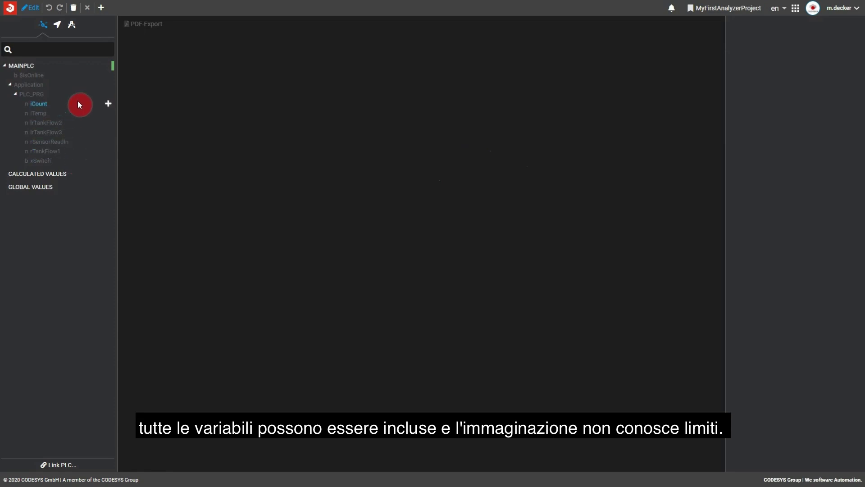
# Step: Add iTemp as tag 'Temperature' with unit °C and periodic logging every 1 minute
pyautogui.click(107, 114)
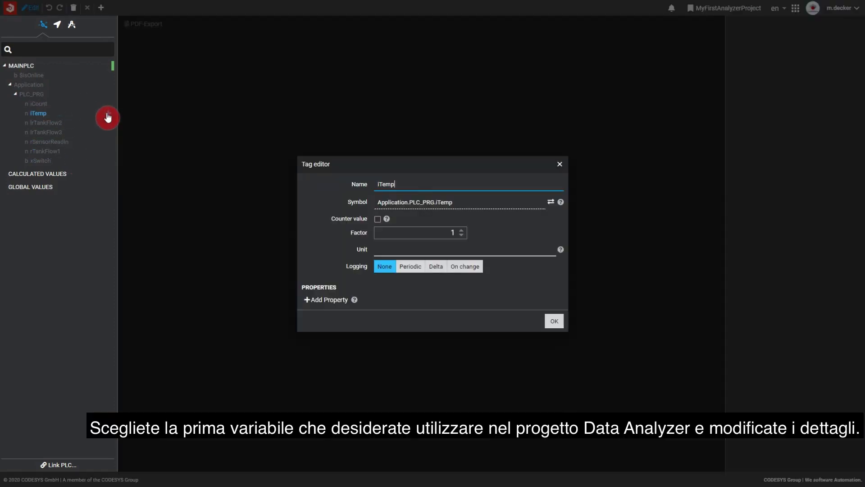
pyautogui.click(387, 184)
pyautogui.moveTo(400, 183); pyautogui.dragTo(367, 187)
pyautogui.write('Temperature')
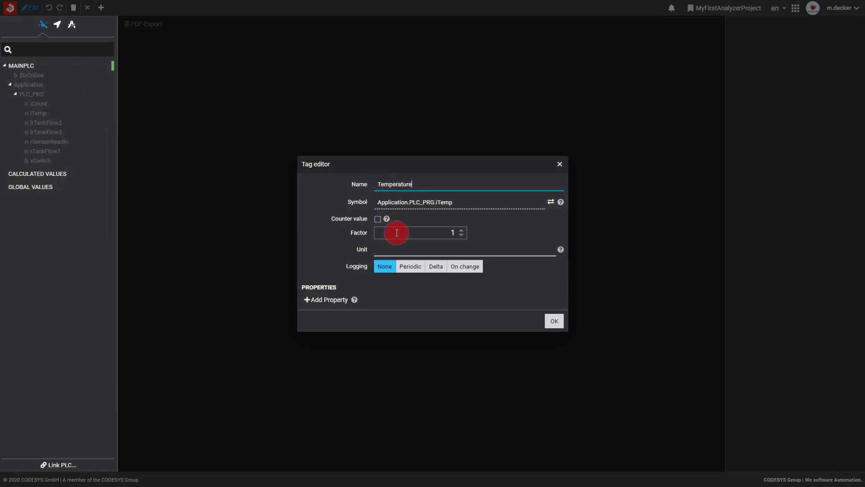
pyautogui.click(401, 249)
pyautogui.write('°C')
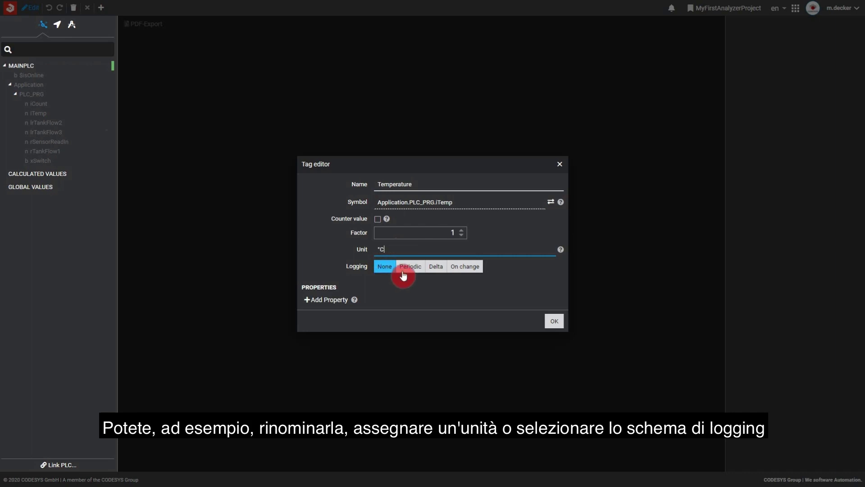
pyautogui.click(410, 266)
pyautogui.click(461, 282)
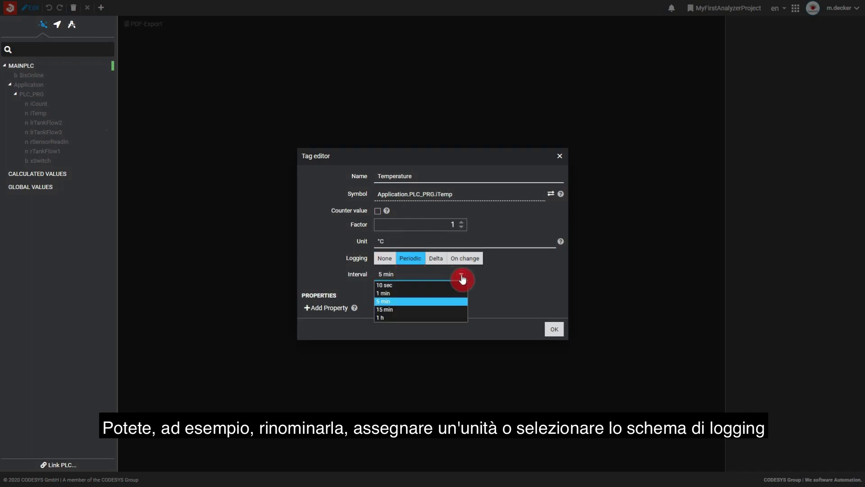
pyautogui.click(419, 292)
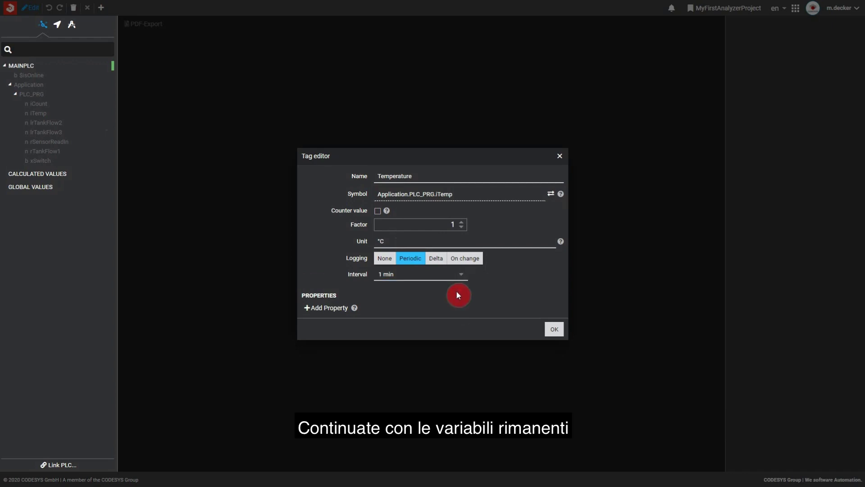
pyautogui.click(555, 329)
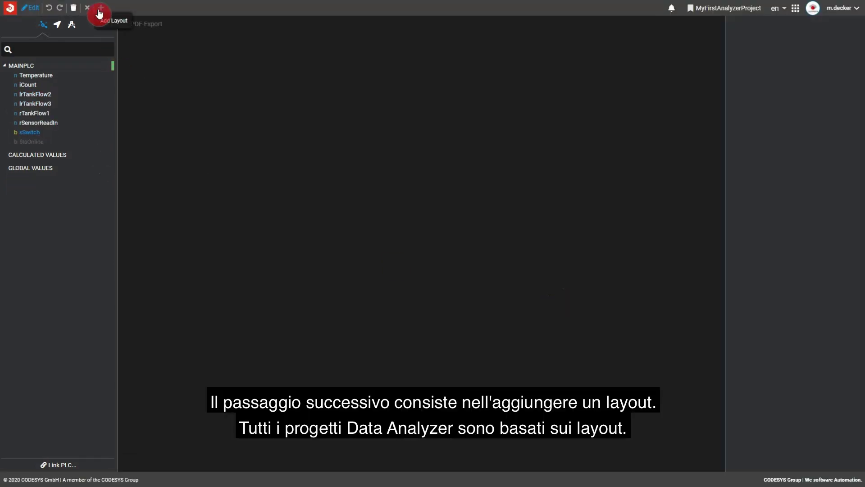
# Step: Add a three-column layout row and a larger two-part layout row beneath it
pyautogui.click(99, 8)
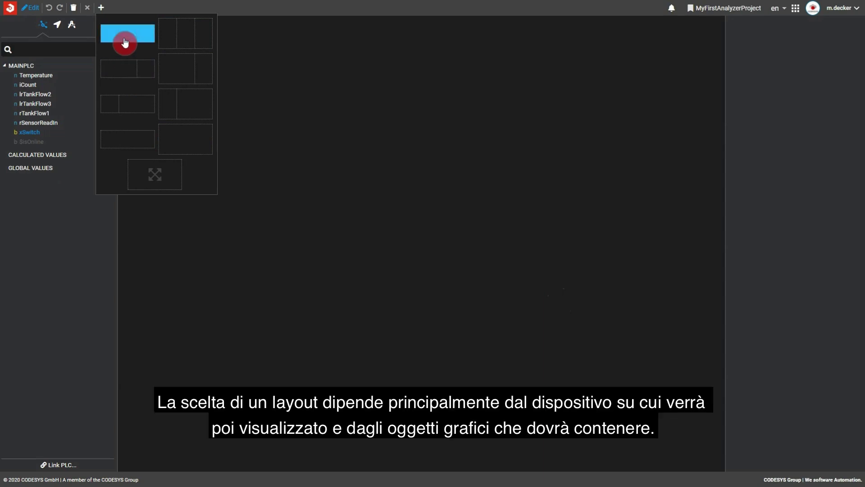
pyautogui.click(124, 43)
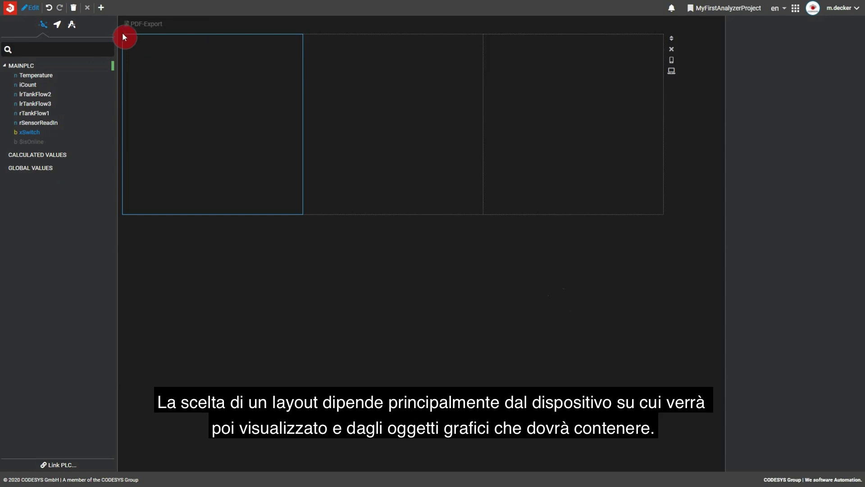
pyautogui.click(101, 10)
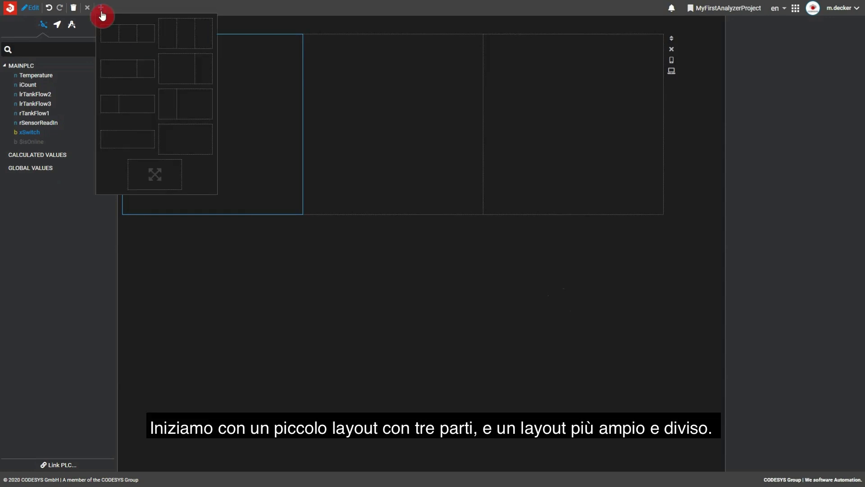
pyautogui.click(170, 80)
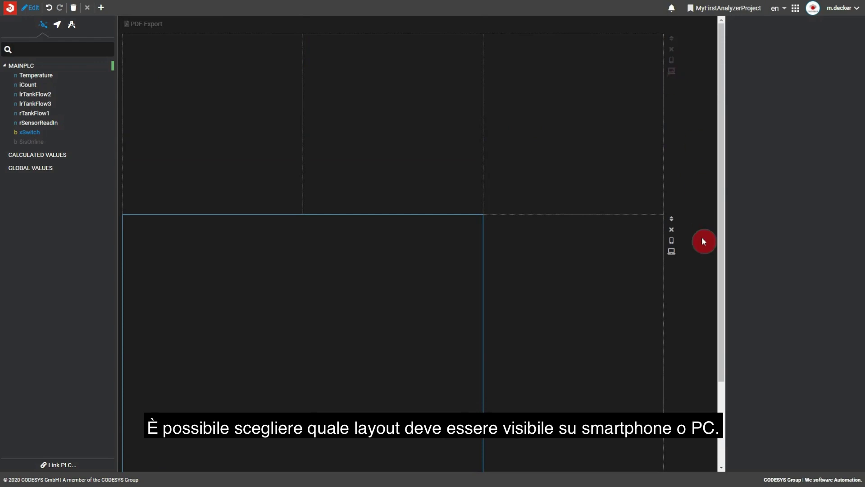
# Step: Hide the lower row on phones and place Temperature top-centre as a value display
pyautogui.click(671, 240)
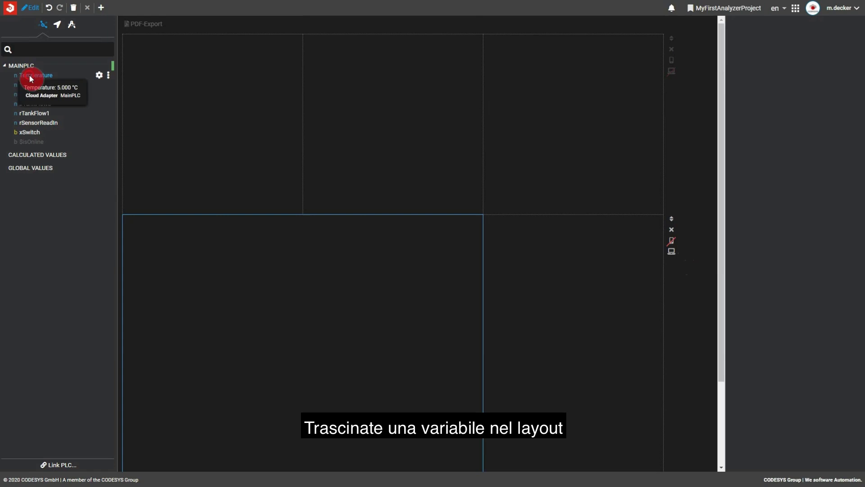
pyautogui.moveTo(29, 75); pyautogui.dragTo(296, 78)
pyautogui.moveTo(371, 114); pyautogui.dragTo(371, 115)
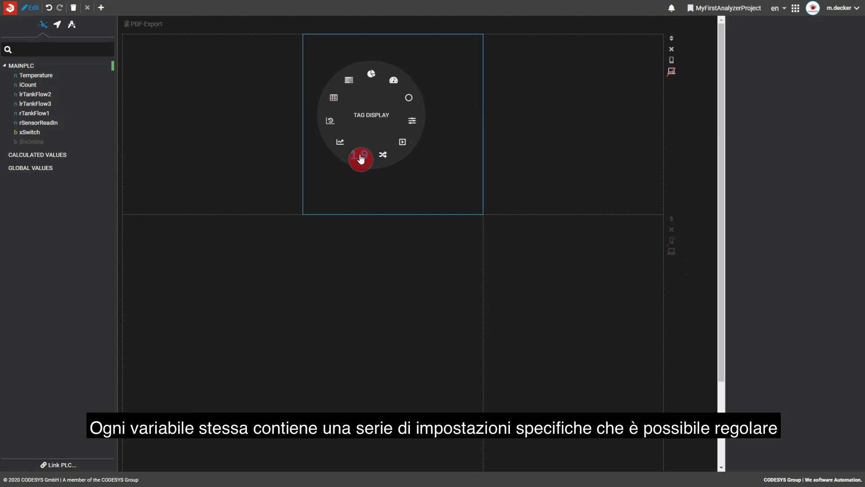
pyautogui.click(361, 158)
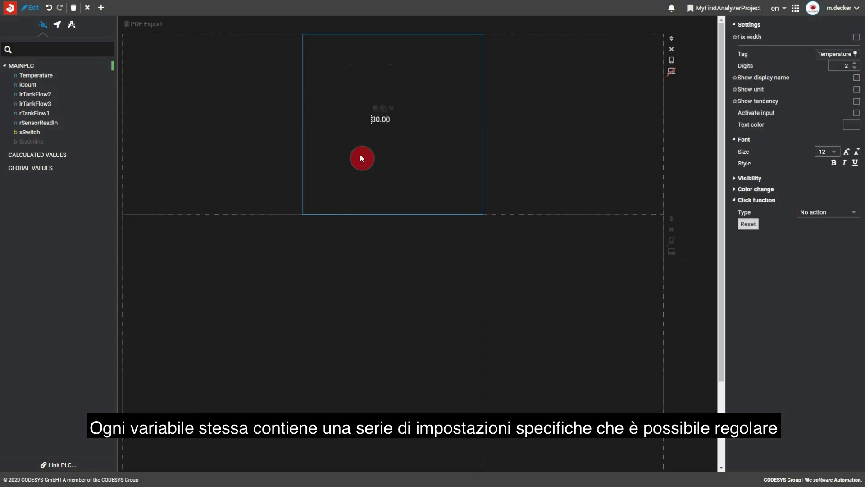
pyautogui.click(834, 152)
pyautogui.click(824, 225)
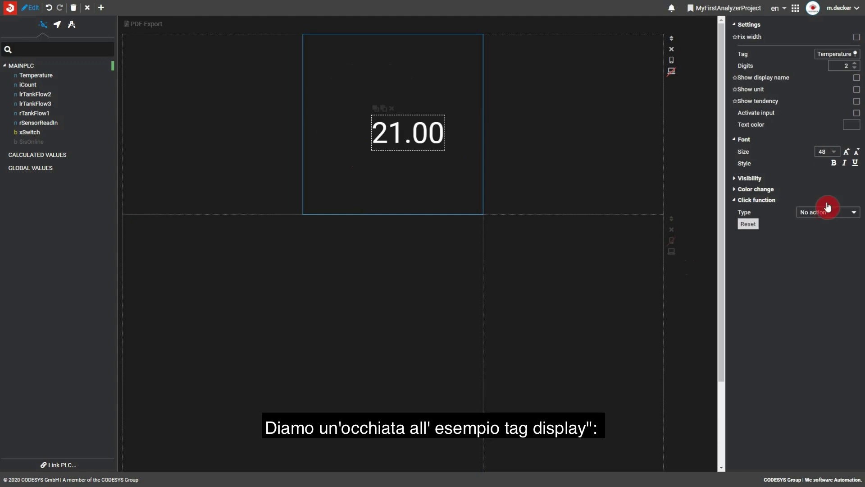
pyautogui.click(834, 164)
pyautogui.click(855, 69)
pyautogui.click(857, 89)
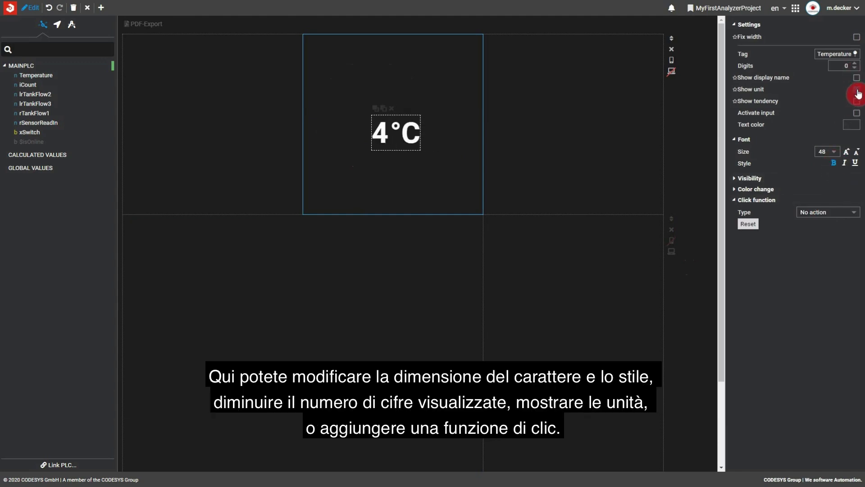
pyautogui.click(827, 212)
pyautogui.click(817, 254)
pyautogui.click(826, 224)
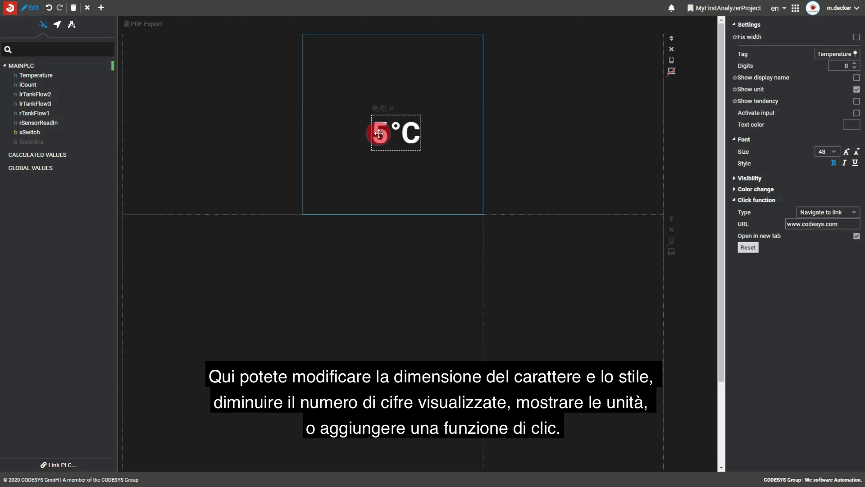
# Step: Move the temperature value higher in the cell and upload a picture for the dashboard
pyautogui.moveTo(379, 134); pyautogui.dragTo(377, 91)
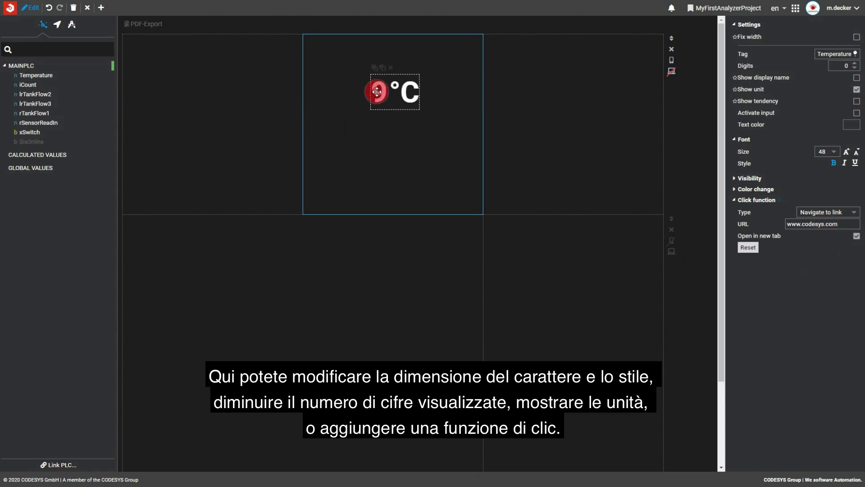
pyautogui.click(71, 29)
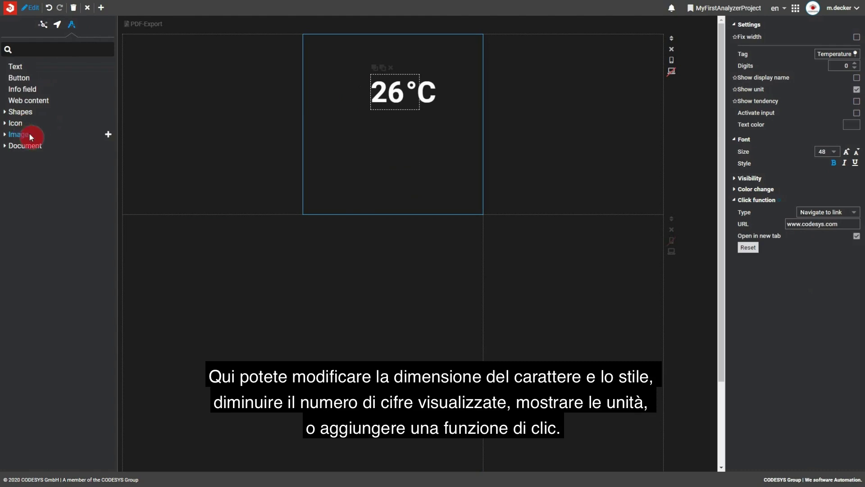
pyautogui.click(108, 134)
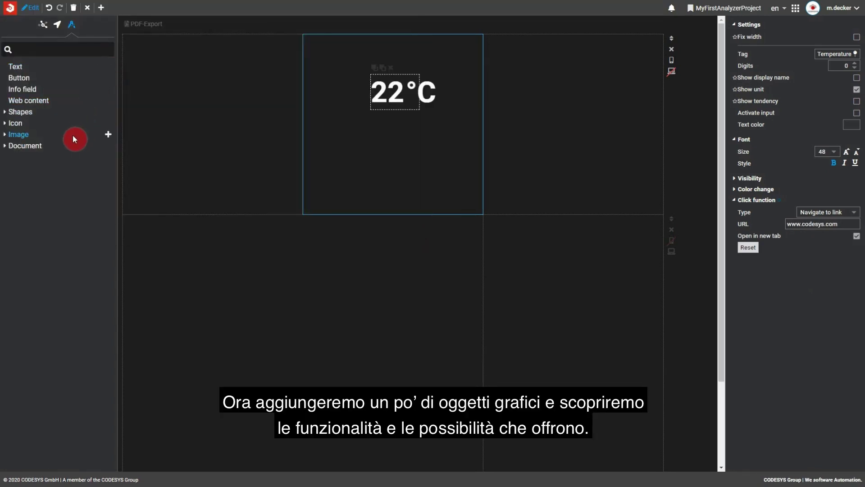
# Step: Place the uploaded landscape photo in the top middle cell and stretch it to fill
pyautogui.click(5, 133)
pyautogui.moveTo(22, 157)
pyautogui.mouseDown()
pyautogui.moveTo(315, 108)
pyautogui.moveTo(318, 64)
pyautogui.mouseUp()
pyautogui.click(338, 155)
pyautogui.moveTo(463, 195); pyautogui.dragTo(483, 214)
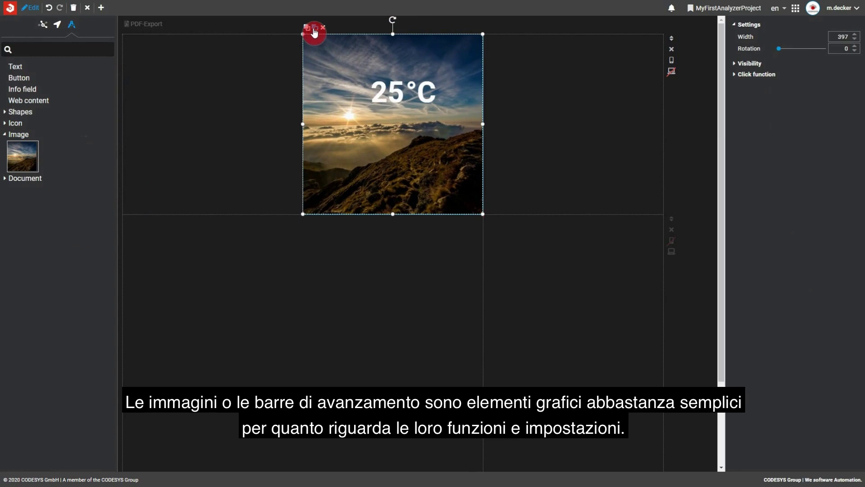
# Step: Add Temperature on the photo as a tall, narrow progress bar
pyautogui.click(43, 23)
pyautogui.moveTo(36, 75)
pyautogui.mouseDown()
pyautogui.moveTo(345, 110)
pyautogui.moveTo(391, 107)
pyautogui.moveTo(390, 44)
pyautogui.mouseUp()
pyautogui.click(323, 79)
pyautogui.moveTo(437, 124); pyautogui.dragTo(326, 124)
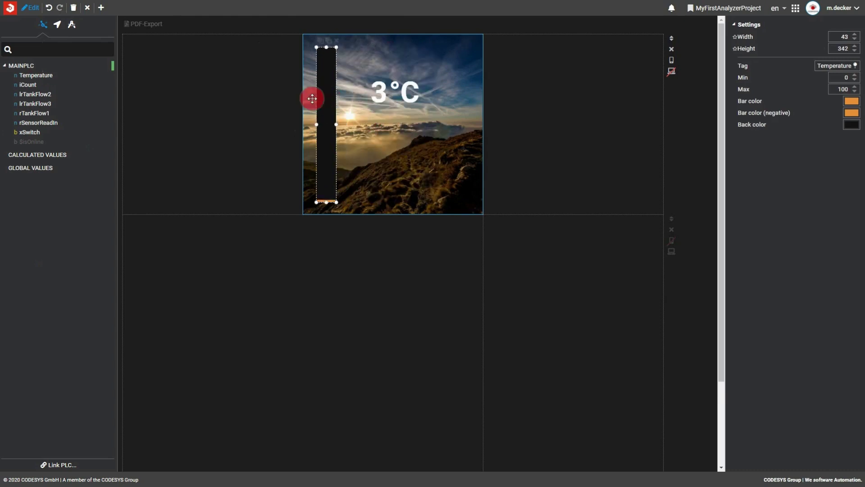
# Step: Move the bar to the photo's left edge, enlarge the thermometer icon, and add a top-right sun icon
pyautogui.click(72, 26)
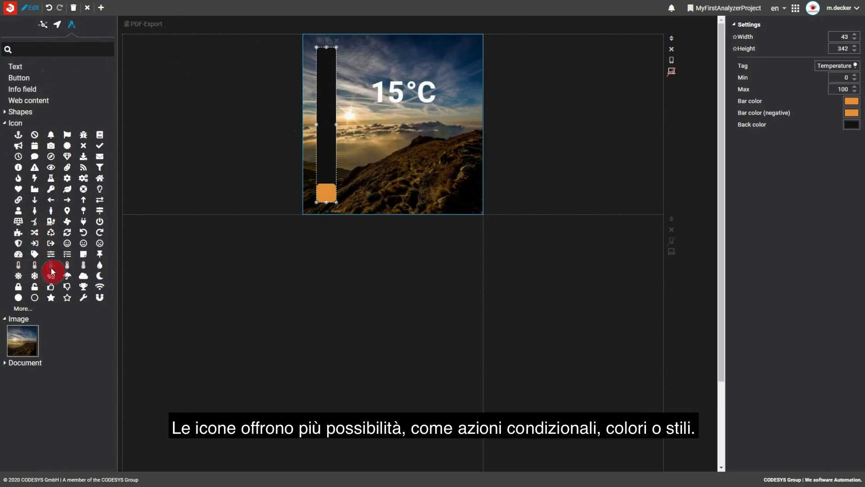
pyautogui.click(352, 93)
pyautogui.moveTo(351, 96); pyautogui.dragTo(350, 103)
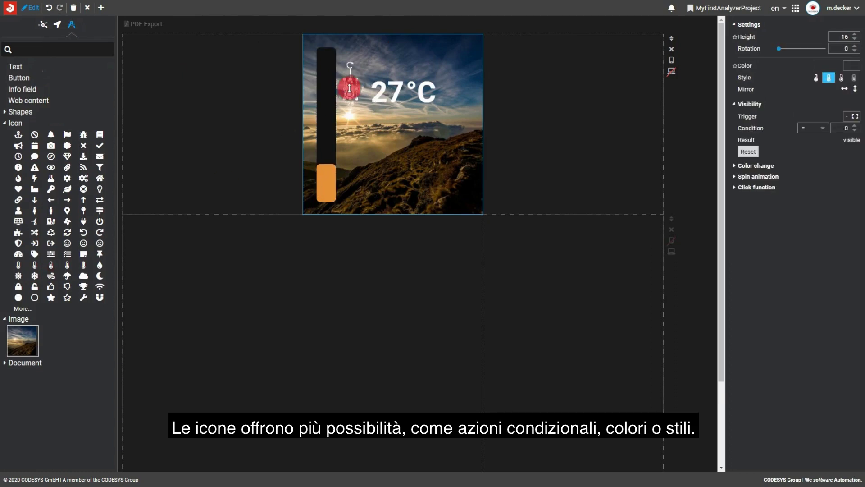
pyautogui.moveTo(23, 276)
pyautogui.mouseDown()
pyautogui.moveTo(458, 68)
pyautogui.moveTo(464, 80)
pyautogui.mouseUp()
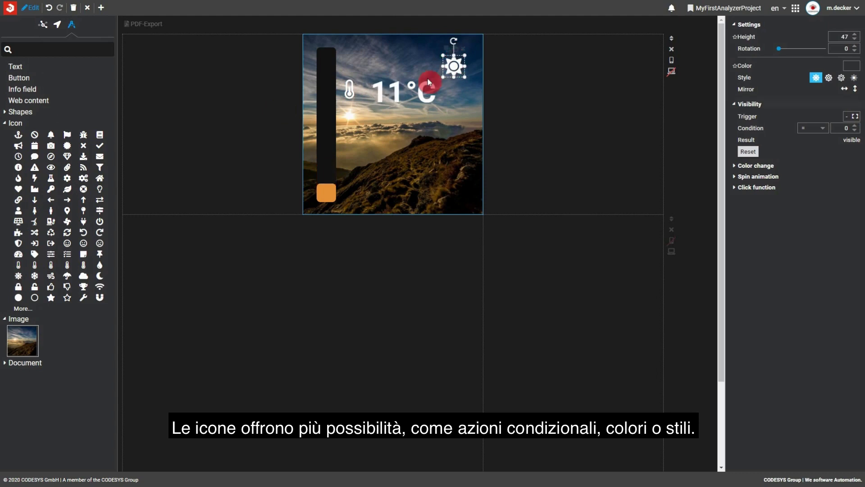
# Step: Show the sun icon only when Temperature is greater than 25, and preview the dashboard
pyautogui.click(43, 24)
pyautogui.moveTo(36, 75); pyautogui.dragTo(853, 116)
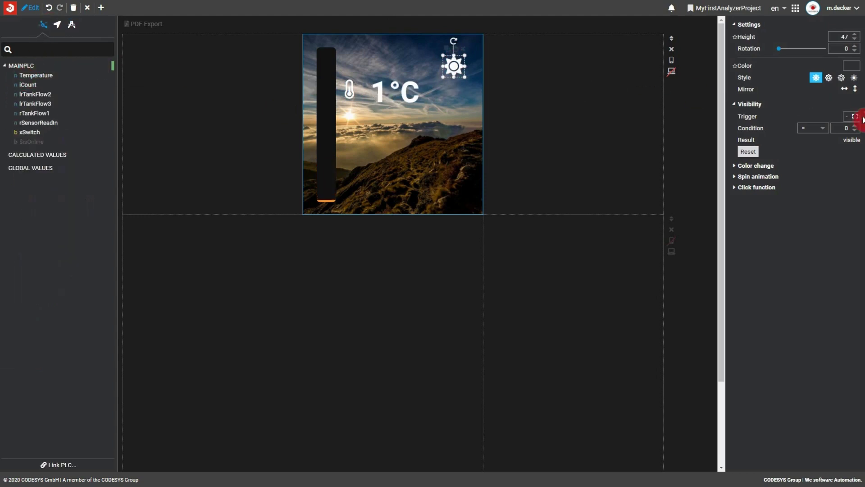
pyautogui.click(822, 128)
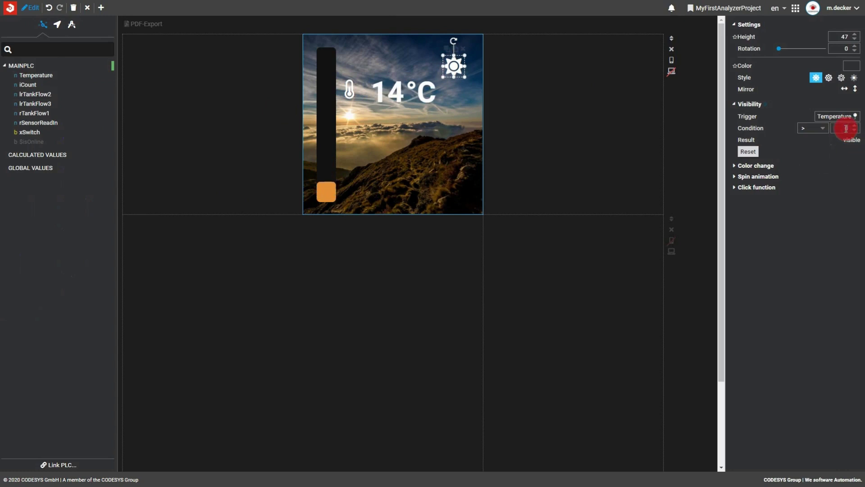
pyautogui.write('25')
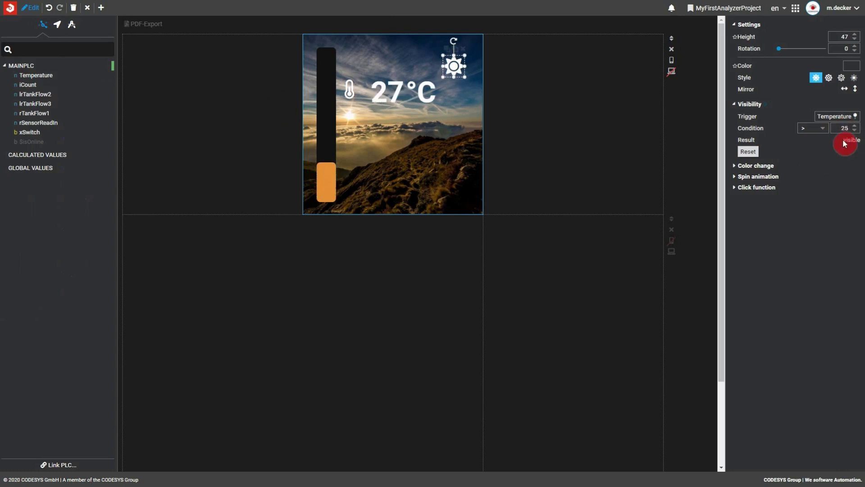
pyautogui.click(30, 8)
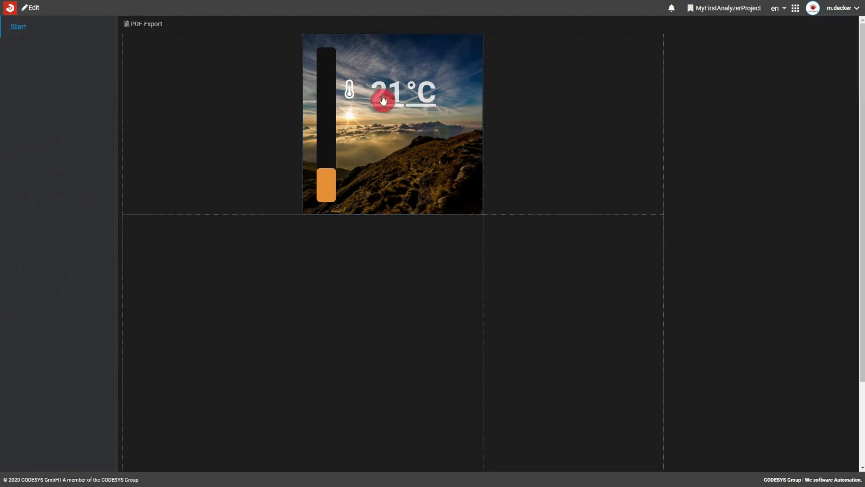
pyautogui.click(31, 8)
# Step: Colour the sun icon red
pyautogui.click(452, 65)
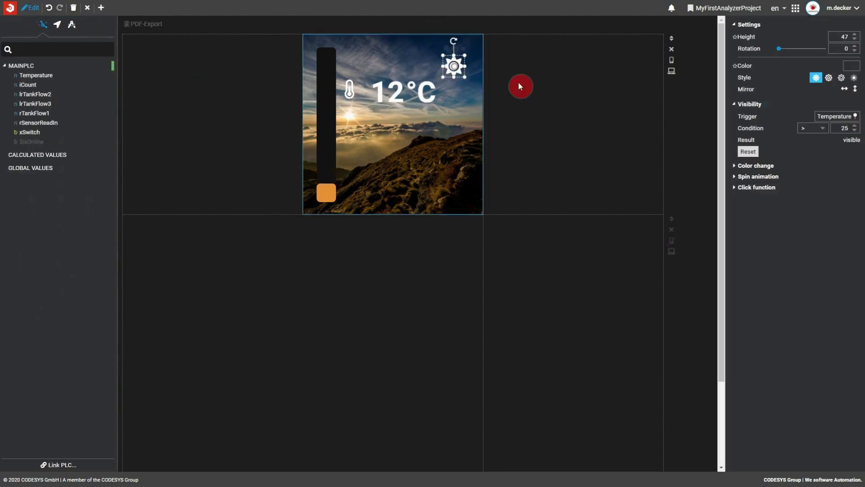
pyautogui.click(851, 66)
pyautogui.click(794, 109)
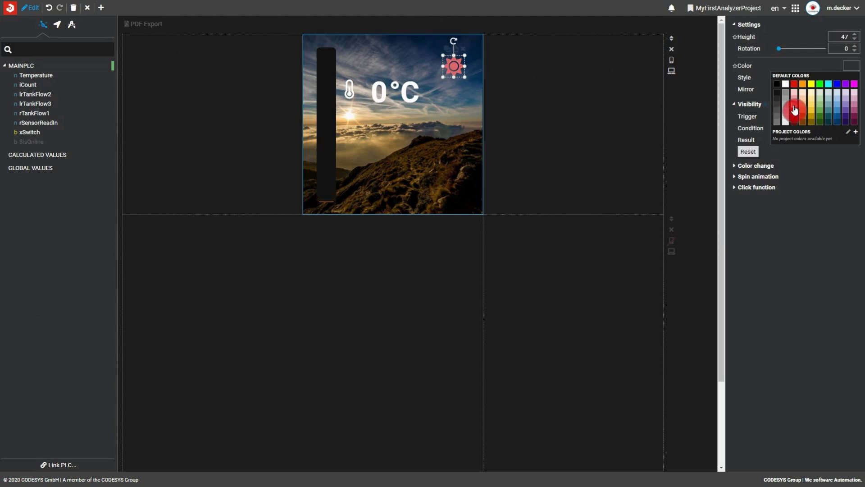
# Step: Place a shrunken Temperature line chart on the photo with the 'Last 10 minutes' preset
pyautogui.moveTo(36, 75); pyautogui.dragTo(360, 128)
pyautogui.click(329, 159)
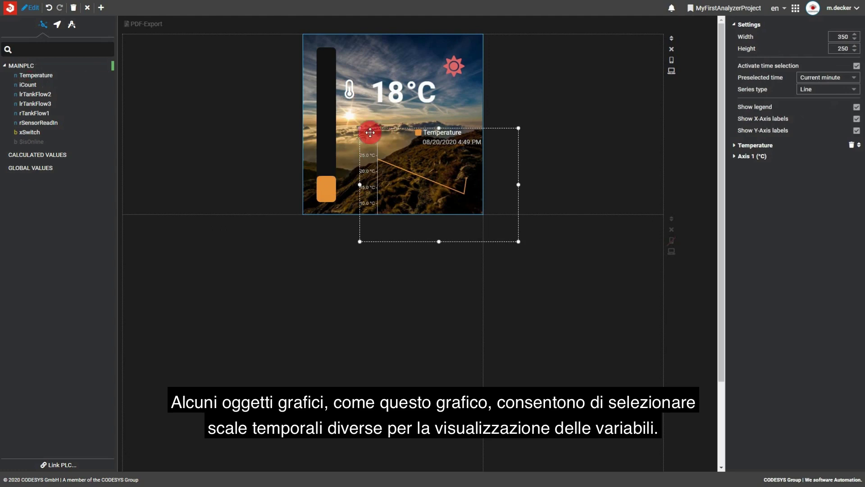
pyautogui.moveTo(518, 242); pyautogui.dragTo(474, 197)
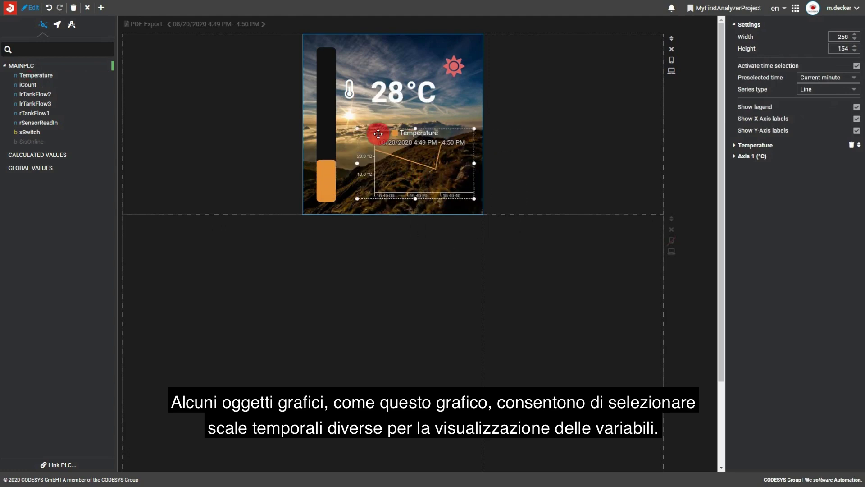
pyautogui.click(852, 77)
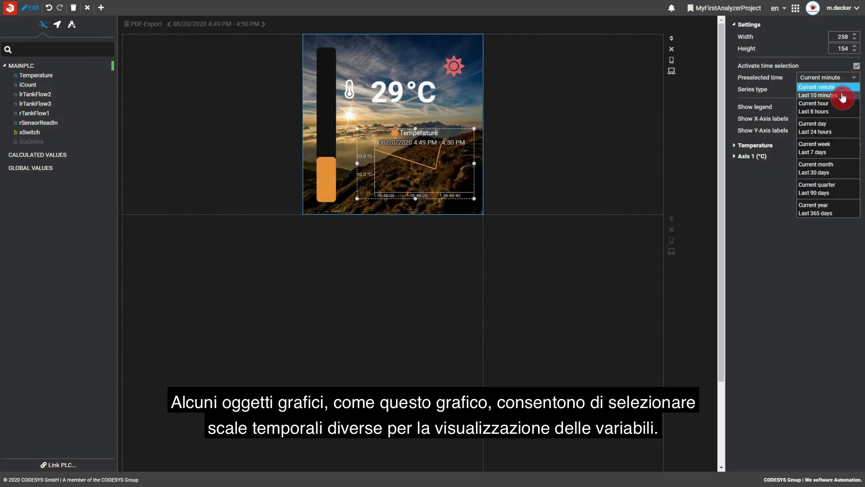
pyautogui.click(820, 98)
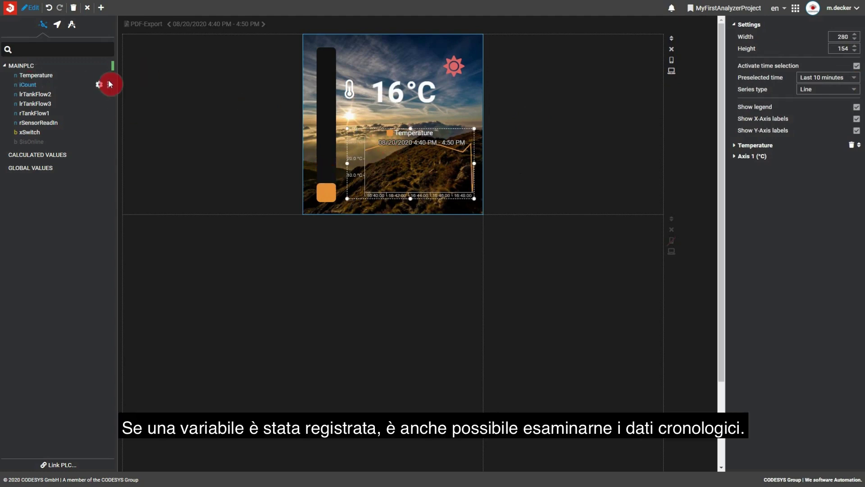
# Step: Create an Overtemp. alert on Temperature, category Temp Alarm, triggering above 25
pyautogui.click(109, 76)
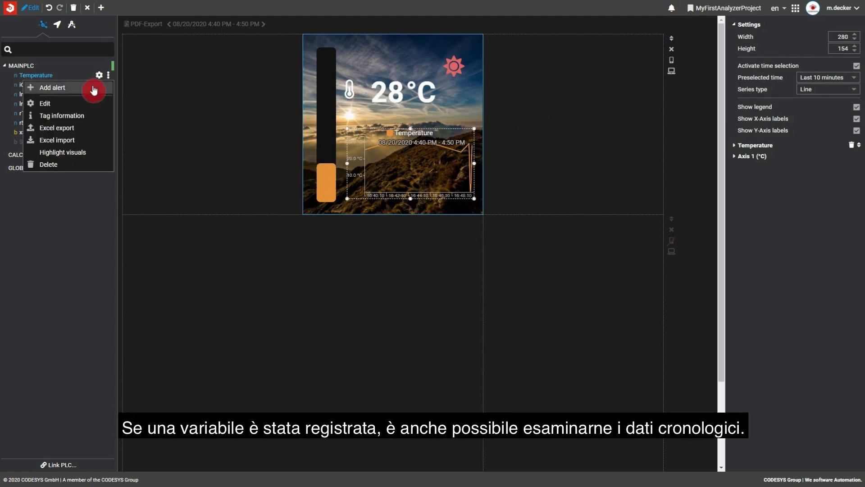
pyautogui.click(94, 90)
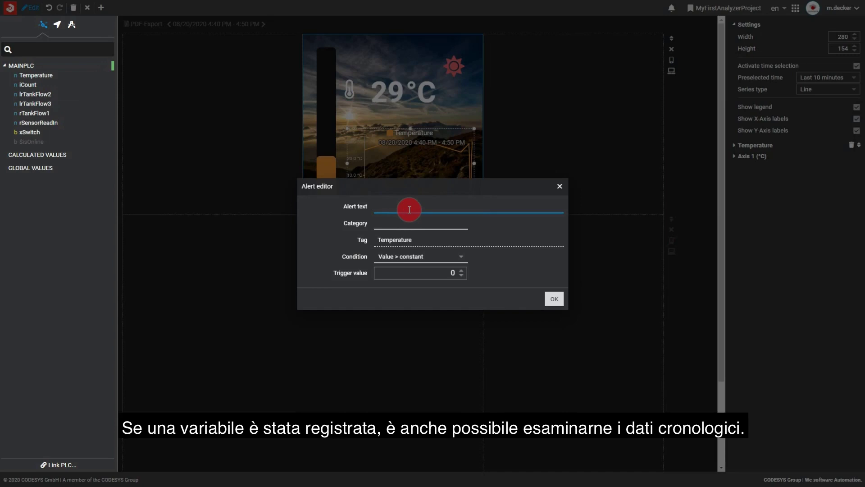
pyautogui.write('Overtemp.')
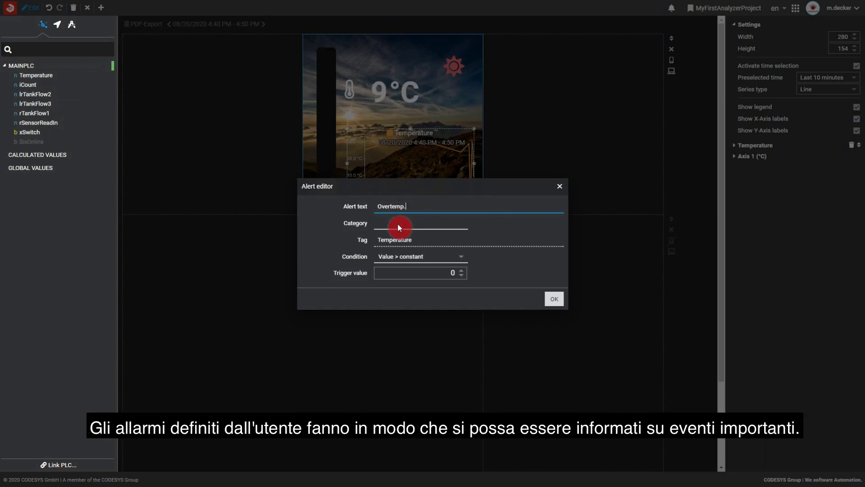
pyautogui.click(398, 227)
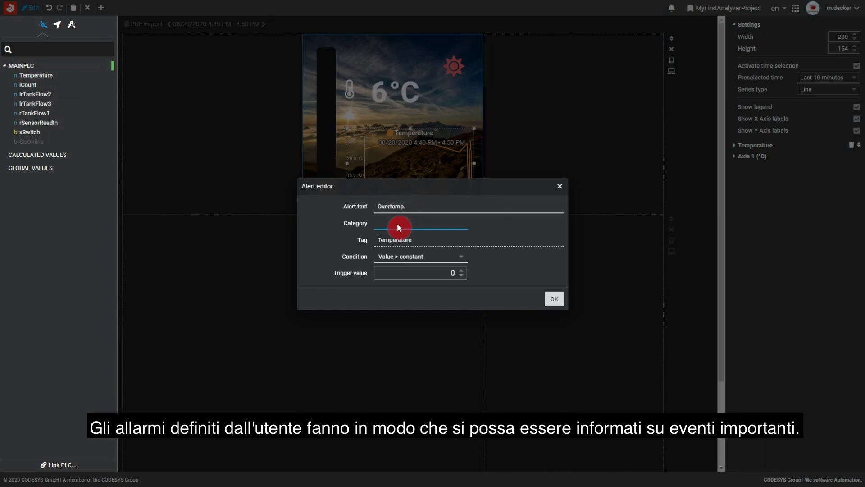
pyautogui.write('Temp Alarm')
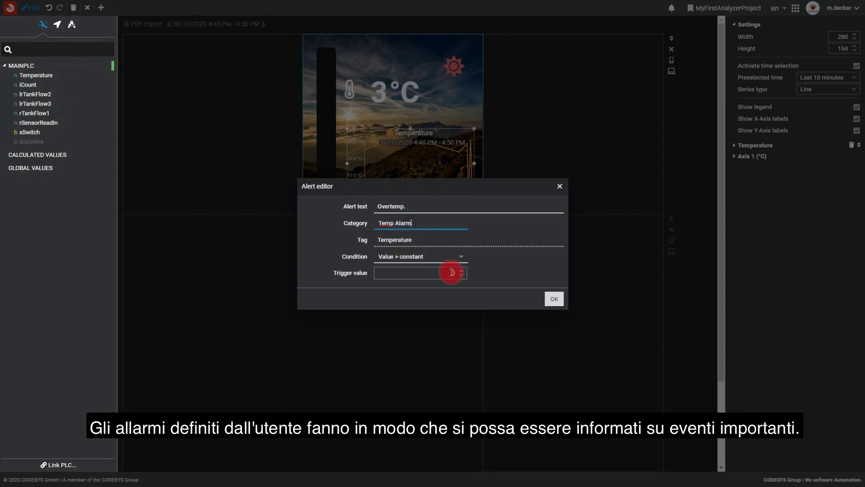
pyautogui.click(452, 272)
pyautogui.write('25')
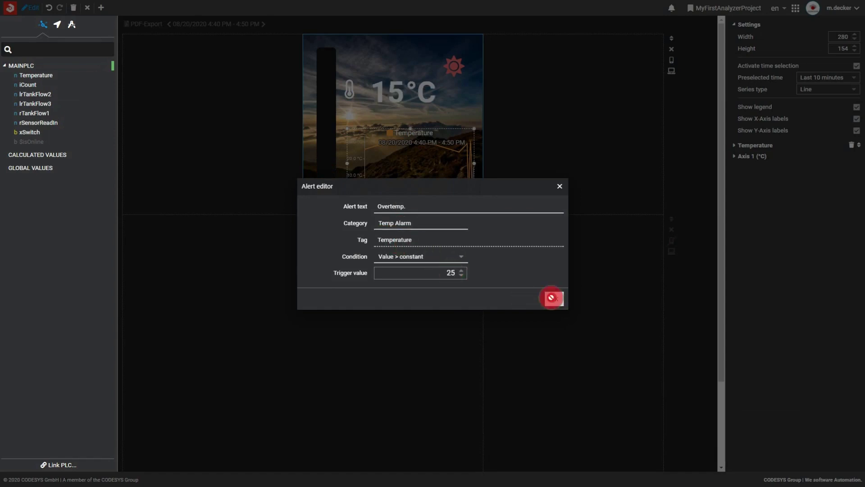
pyautogui.click(551, 298)
# Step: Acknowledge the Overtemp. alert, then review and close the alert log
pyautogui.click(670, 8)
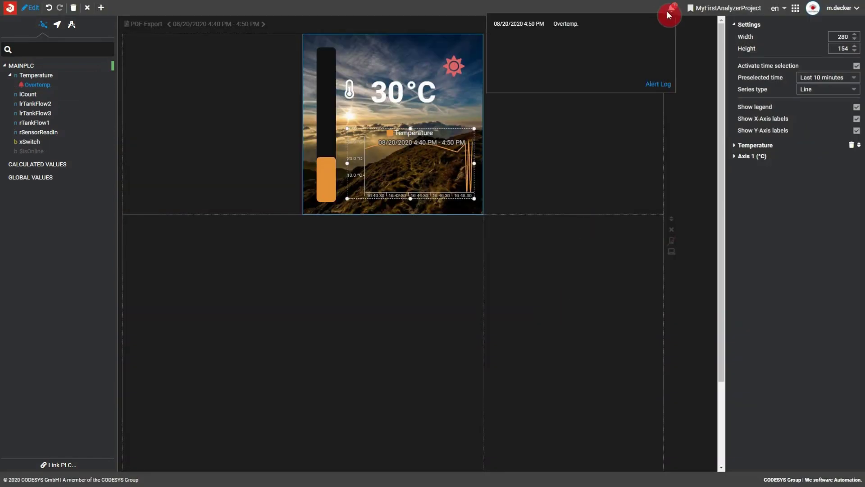
pyautogui.click(564, 28)
pyautogui.click(659, 85)
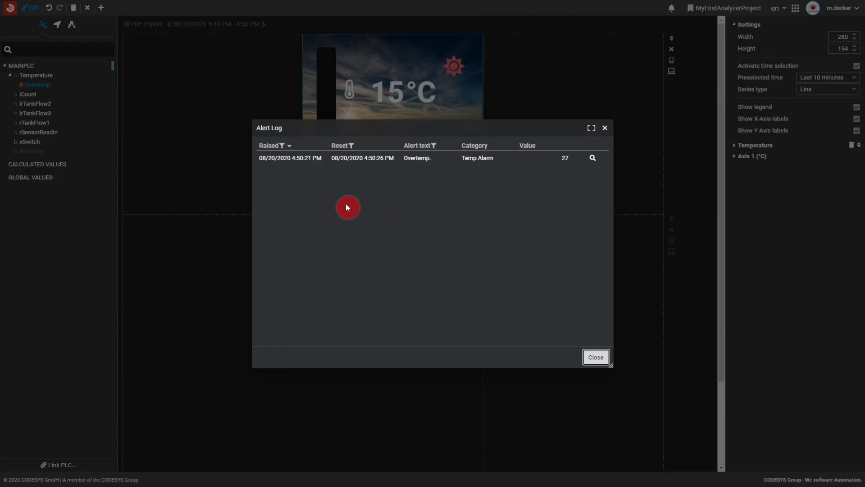
pyautogui.click(593, 357)
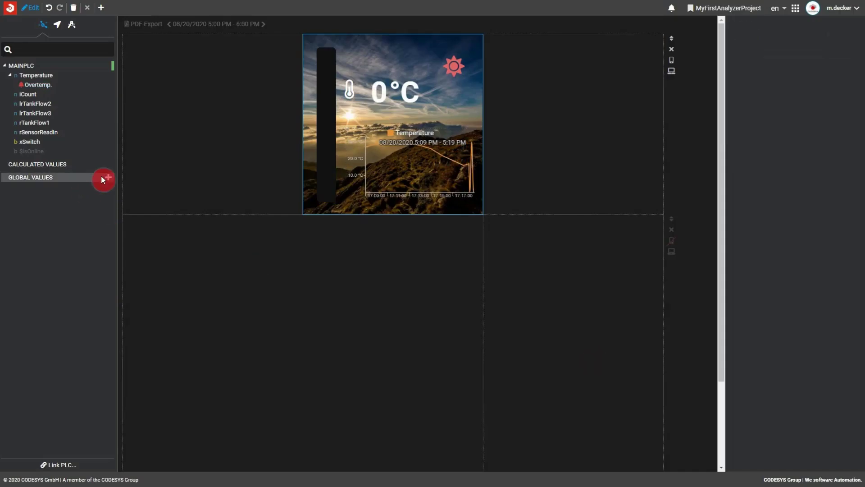
# Step: Create the global value 'Last year's temperature' in °C and import its data from Temp2019.xlsx
pyautogui.click(101, 177)
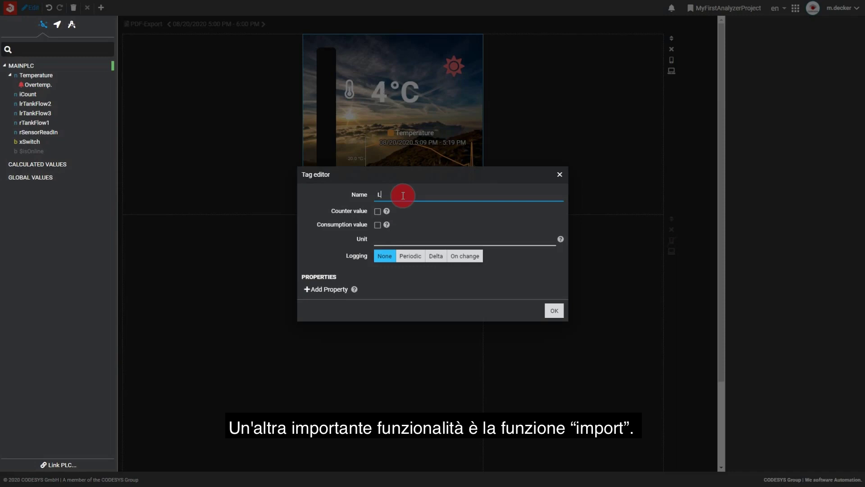
pyautogui.write("ast year's temperature")
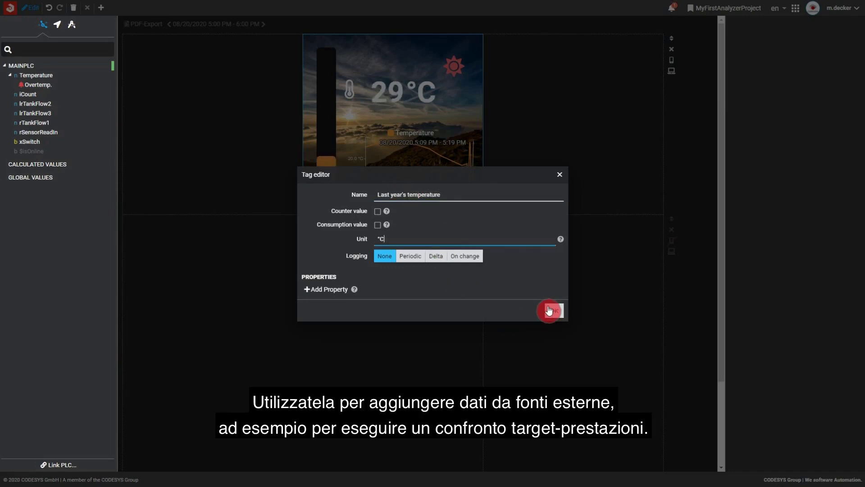
pyautogui.click(550, 310)
pyautogui.rightClick(111, 194)
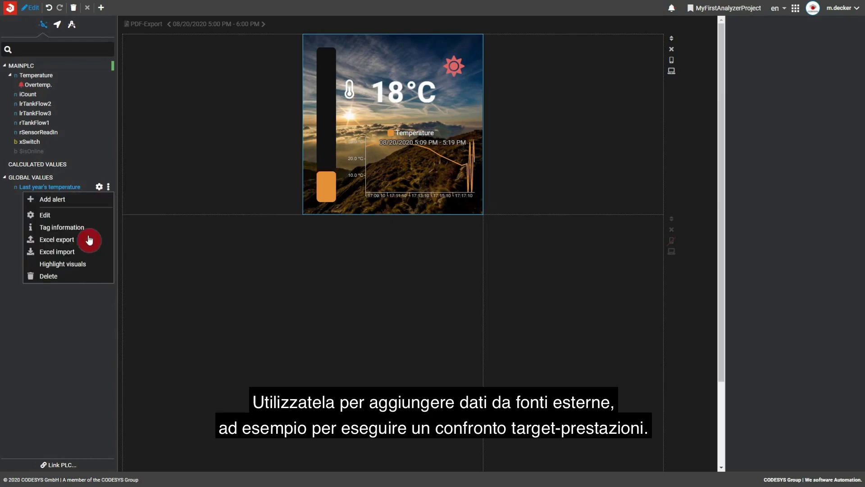
pyautogui.click(69, 251)
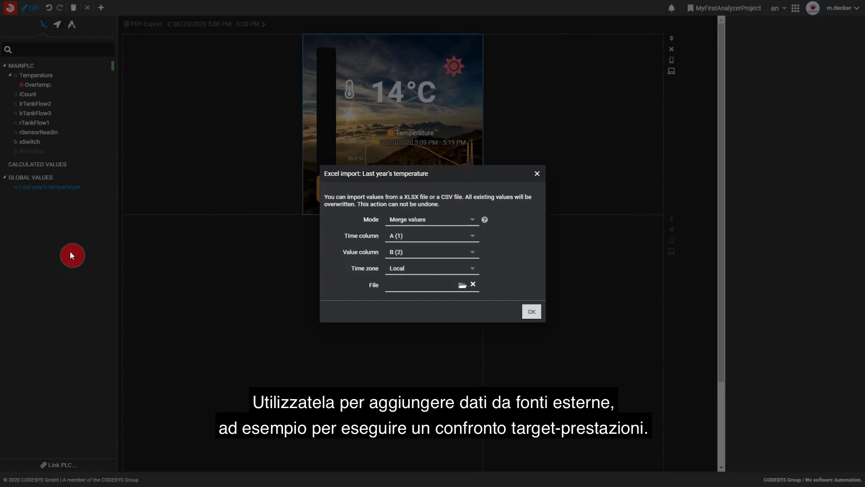
pyautogui.click(462, 284)
pyautogui.doubleClick(114, 64)
pyautogui.click(532, 312)
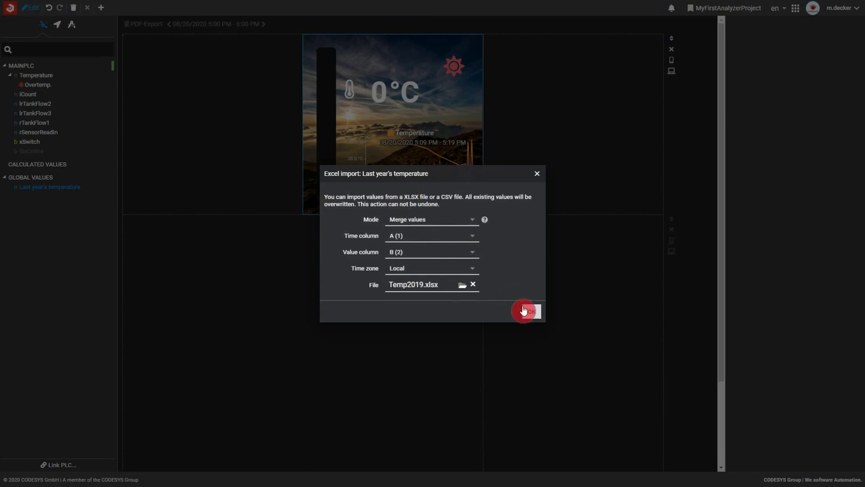
# Step: Plot Last year's temperature on the temperature chart over 4:00–5:00 PM
pyautogui.moveTo(61, 187); pyautogui.dragTo(403, 190)
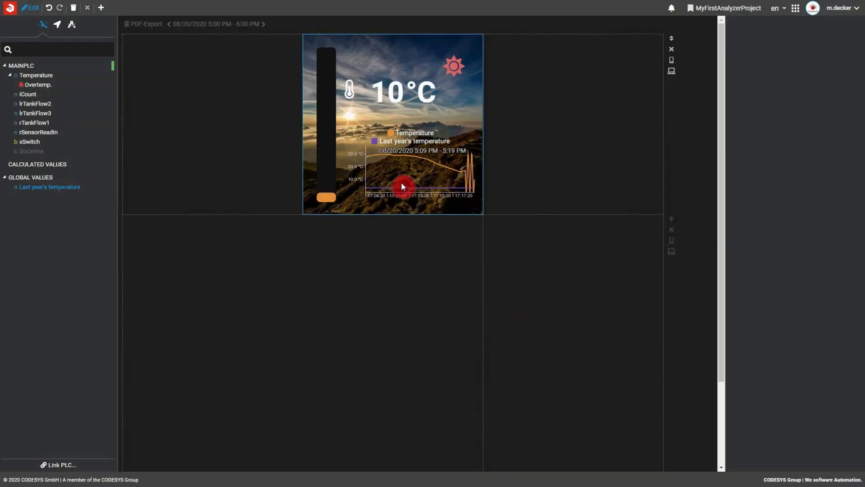
pyautogui.click(417, 150)
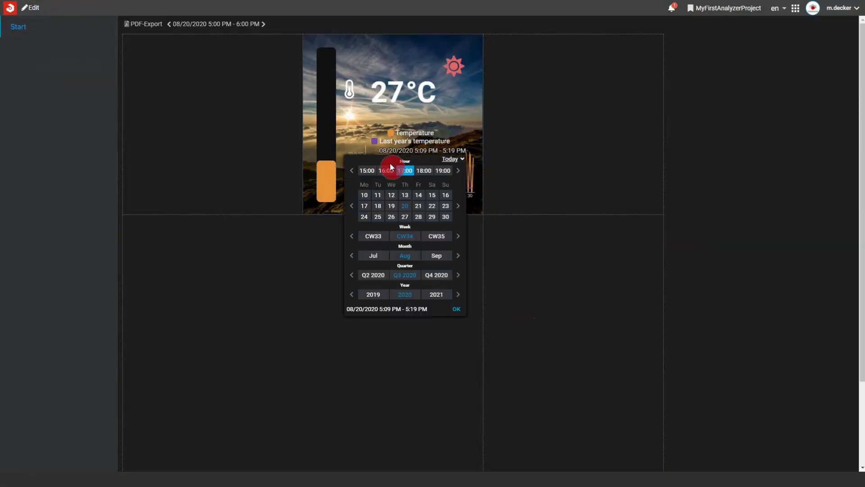
pyautogui.click(456, 308)
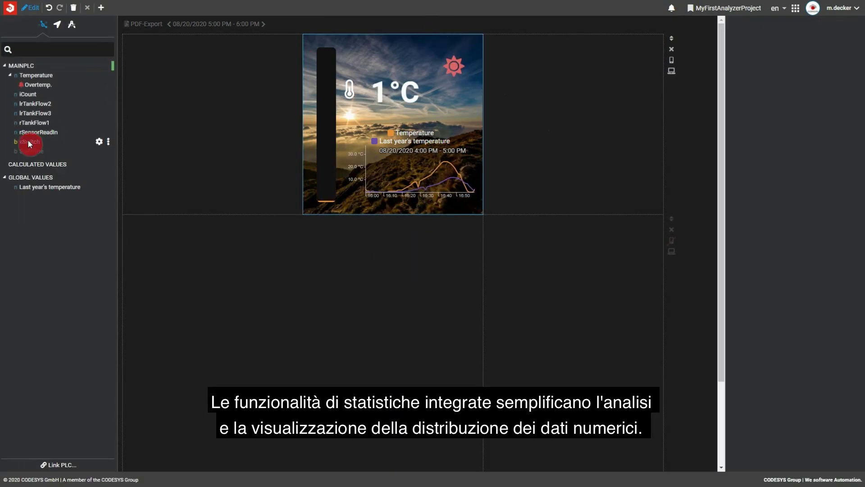
# Step: Add an rSensorReadIn histogram to the right cell, with a pasted copy of the temperature readout above it
pyautogui.moveTo(37, 133)
pyautogui.mouseDown()
pyautogui.moveTo(477, 104)
pyautogui.moveTo(493, 91)
pyautogui.mouseUp()
pyautogui.click(482, 93)
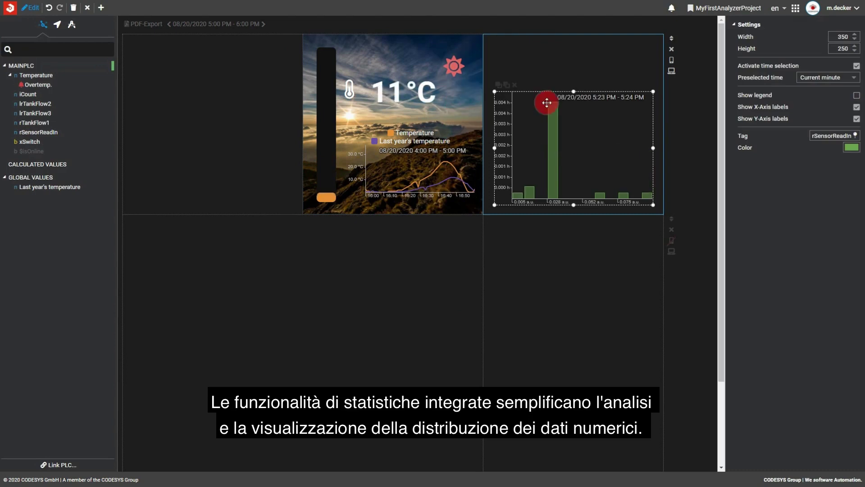
pyautogui.click(378, 92)
pyautogui.hotkey('ctrl', 'c')
pyautogui.click(540, 52)
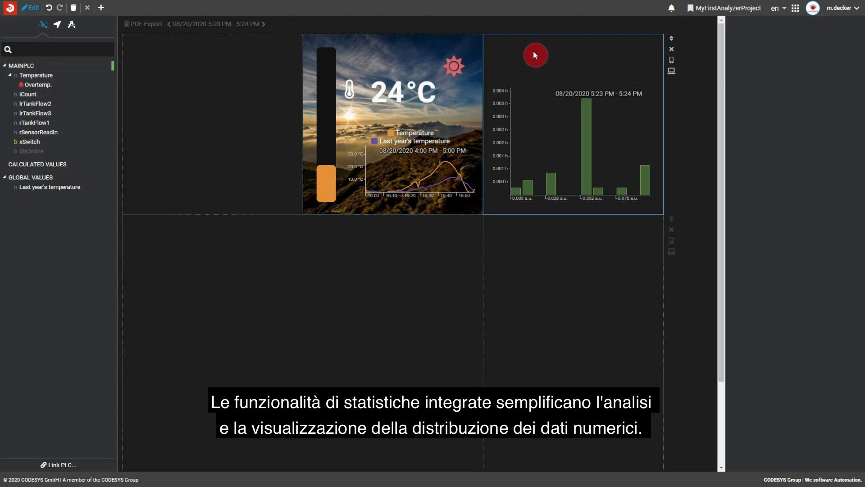
pyautogui.hotkey('ctrl', 'v')
pyautogui.moveTo(572, 81); pyautogui.dragTo(561, 55)
# Step: Link the copied readout to rSensorReadIn with size 18 text, display name and 4 digits
pyautogui.moveTo(38, 133); pyautogui.dragTo(827, 54)
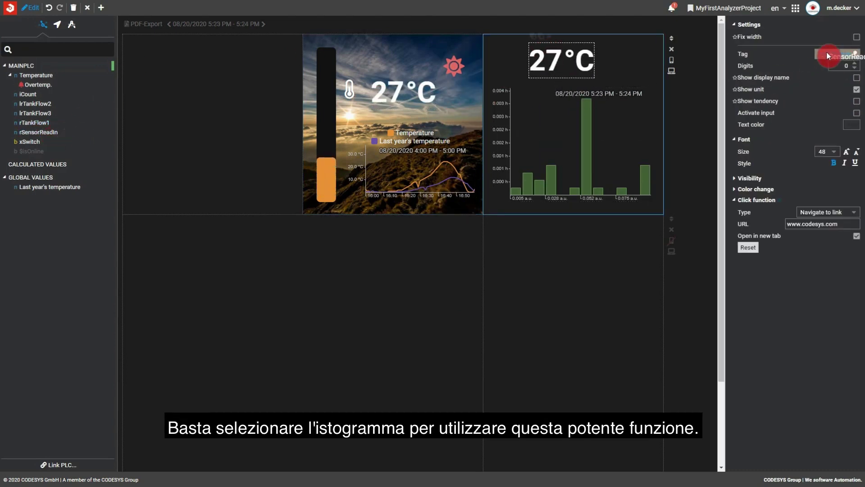
pyautogui.click(835, 153)
pyautogui.click(826, 203)
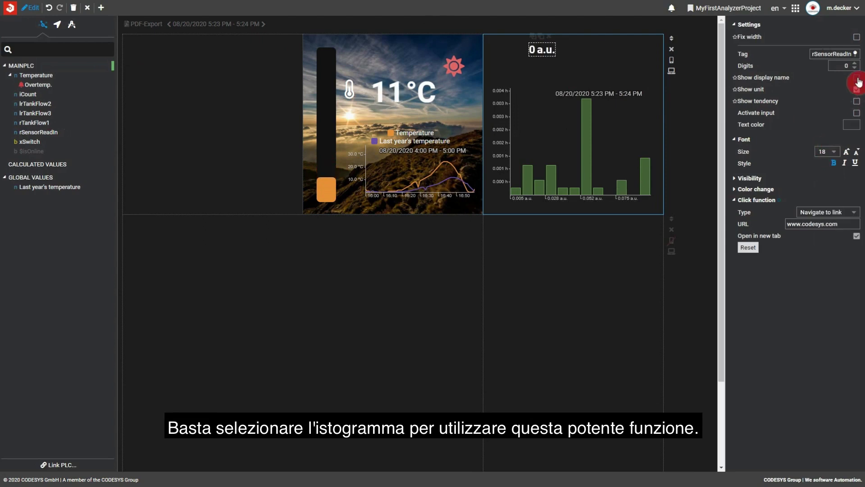
pyautogui.click(857, 78)
pyautogui.moveTo(563, 52); pyautogui.dragTo(559, 56)
pyautogui.click(856, 67)
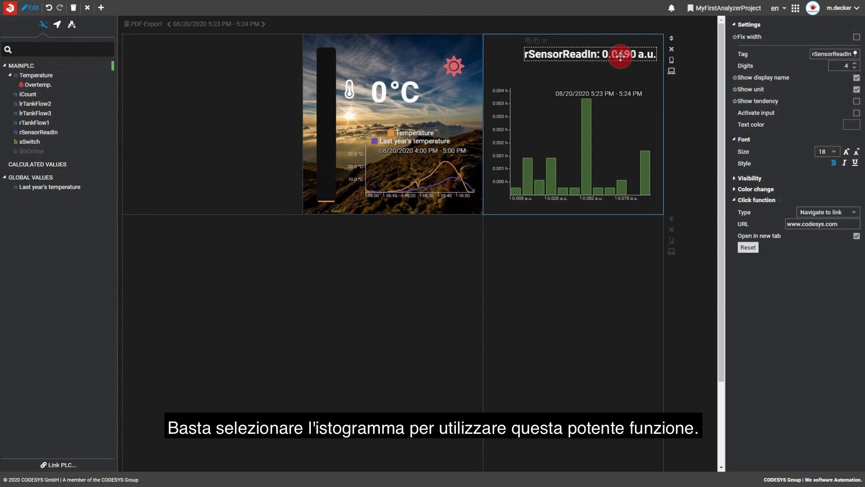
# Step: Set the histogram's time range to the last 10 minutes
pyautogui.click(30, 7)
pyautogui.click(598, 94)
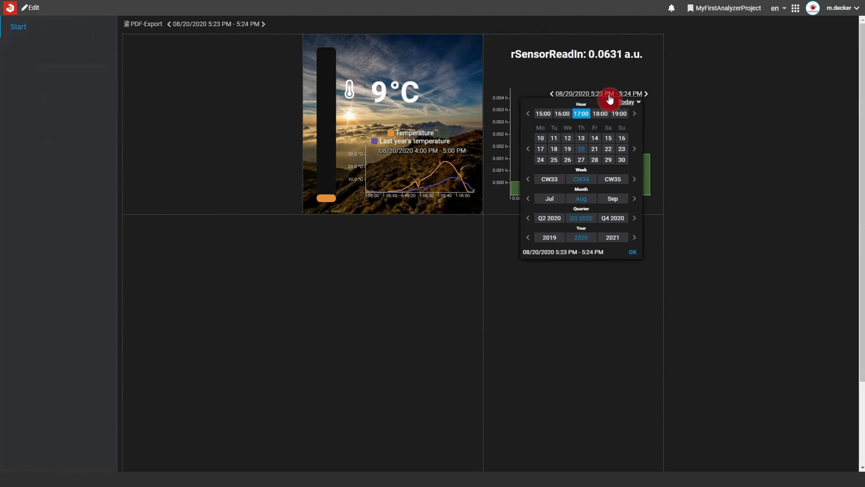
pyautogui.click(635, 107)
pyautogui.click(597, 126)
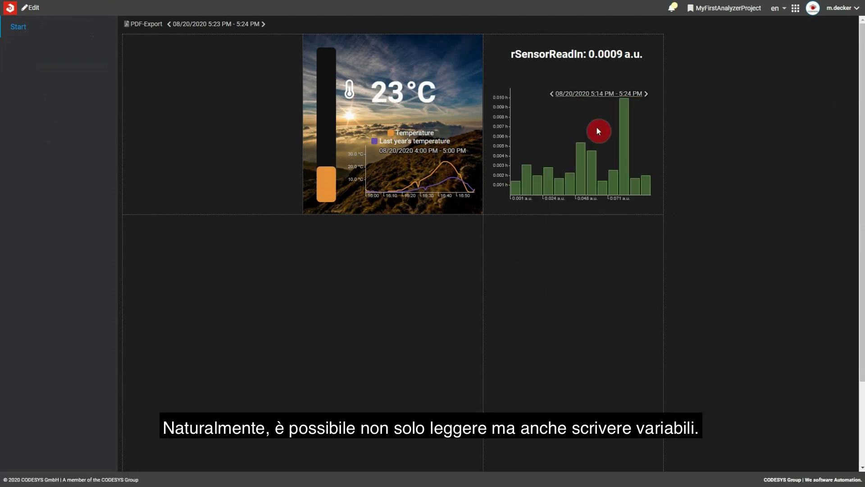
# Step: Show the left cell's value as a gauge at the top of the cell
pyautogui.click(188, 82)
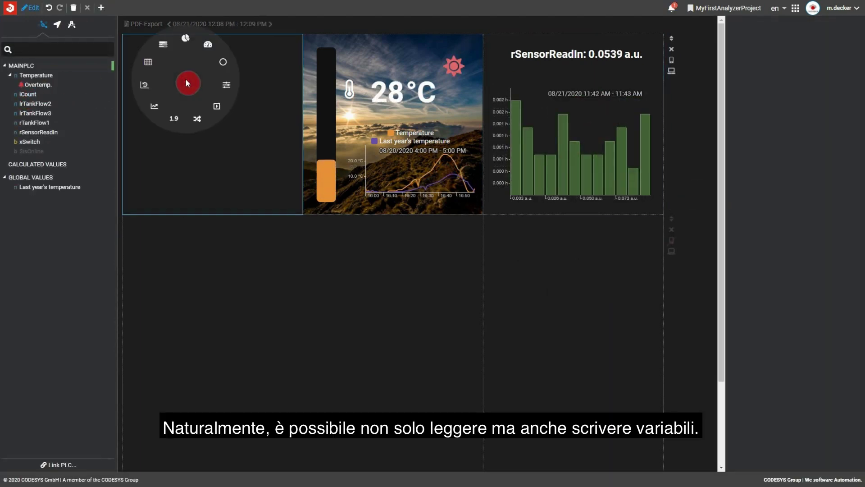
pyautogui.click(207, 44)
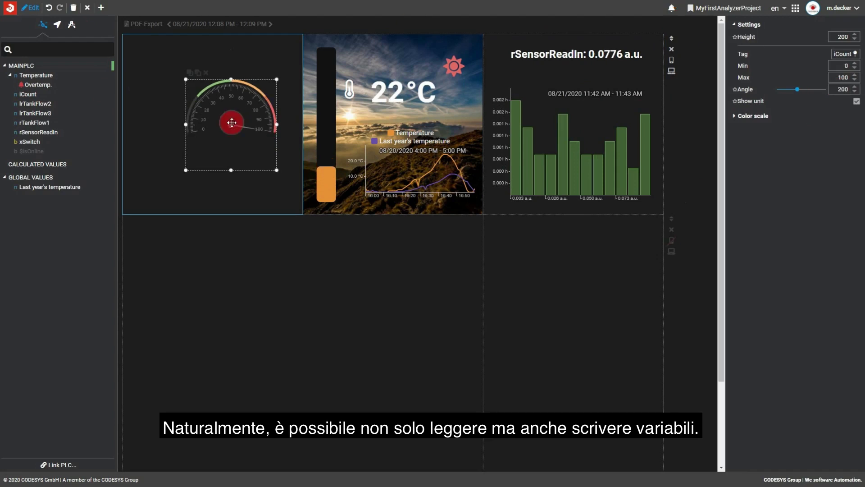
pyautogui.moveTo(231, 125); pyautogui.dragTo(213, 93)
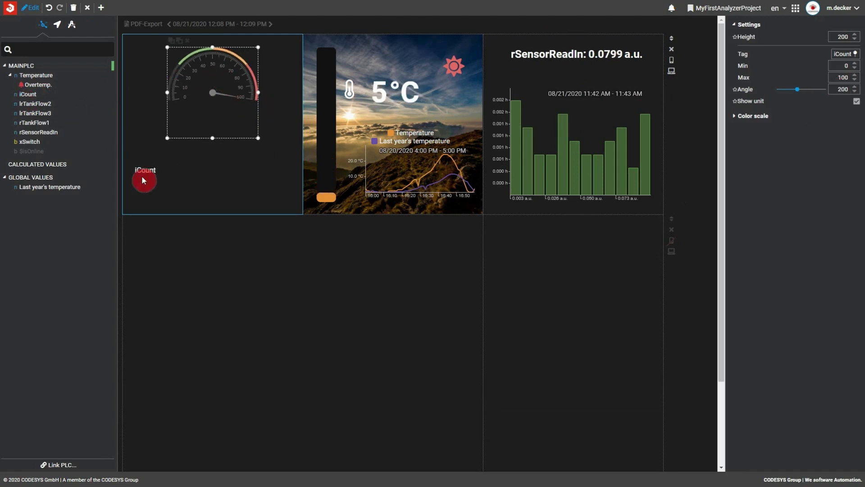
# Step: Add a fixed-width iCount readout stretched across the left cell
pyautogui.moveTo(44, 95); pyautogui.dragTo(154, 196)
pyautogui.click(138, 237)
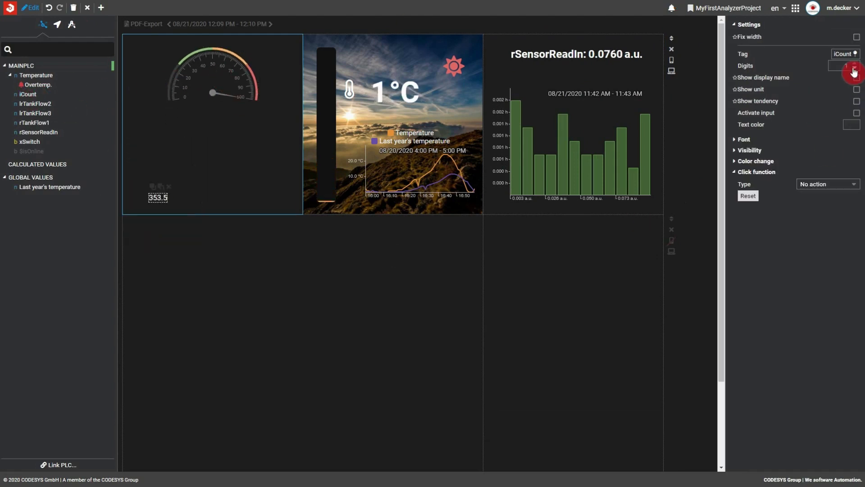
pyautogui.click(857, 38)
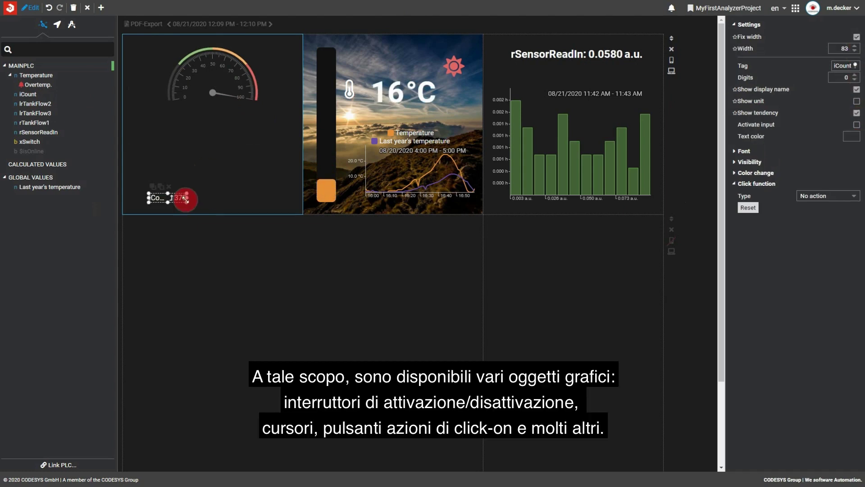
pyautogui.moveTo(187, 199); pyautogui.dragTo(277, 198)
# Step: Add an xSwitch on/off switch with a 'Counter on/off' text label beside it
pyautogui.moveTo(28, 142); pyautogui.dragTo(149, 156)
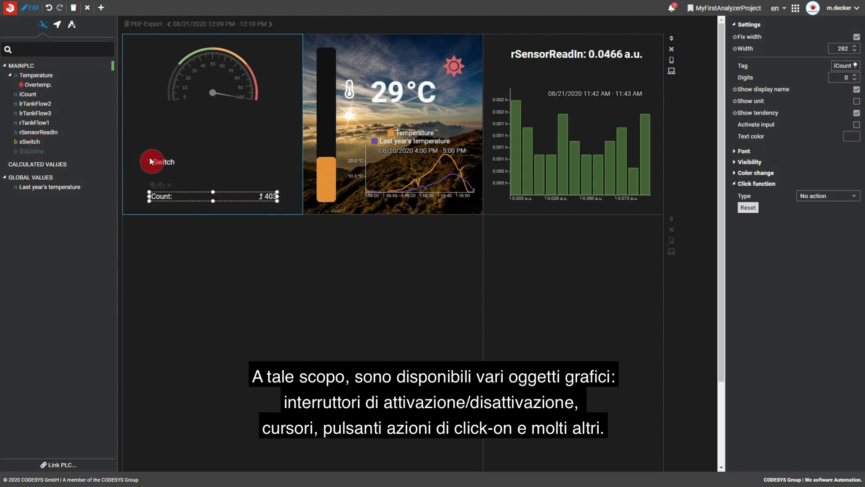
pyautogui.click(157, 166)
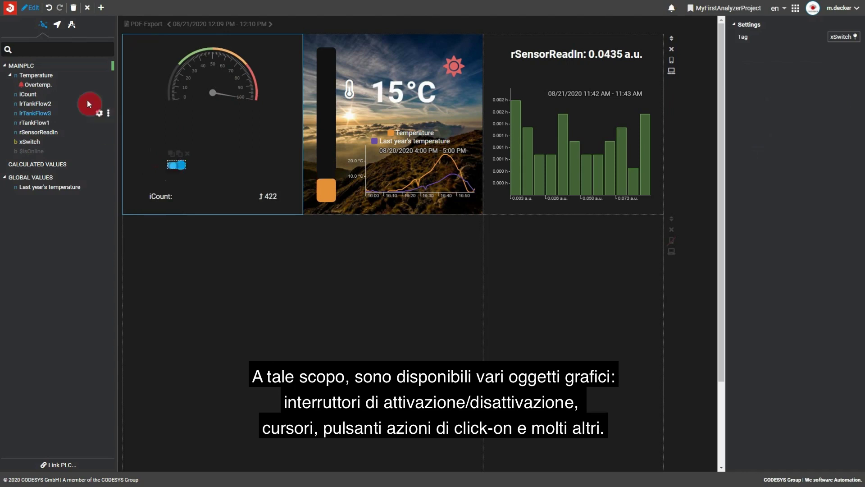
pyautogui.click(72, 25)
pyautogui.moveTo(14, 67); pyautogui.dragTo(209, 160)
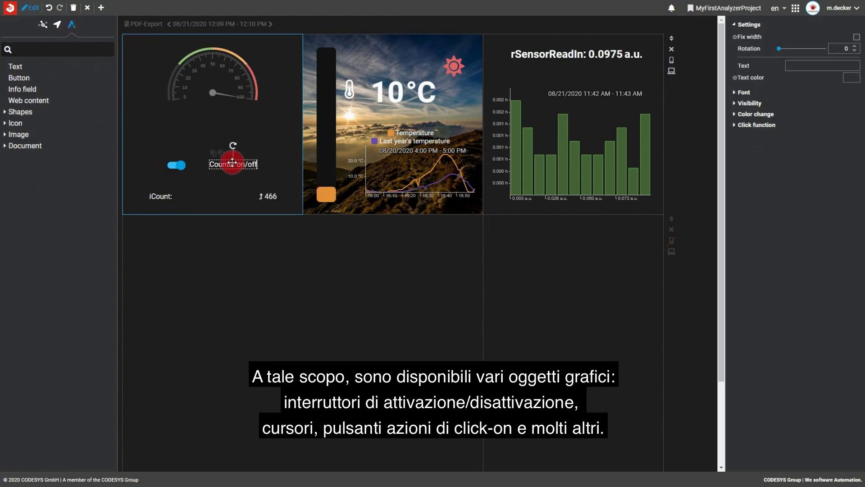
pyautogui.click(43, 25)
pyautogui.moveTo(133, 126); pyautogui.dragTo(139, 128)
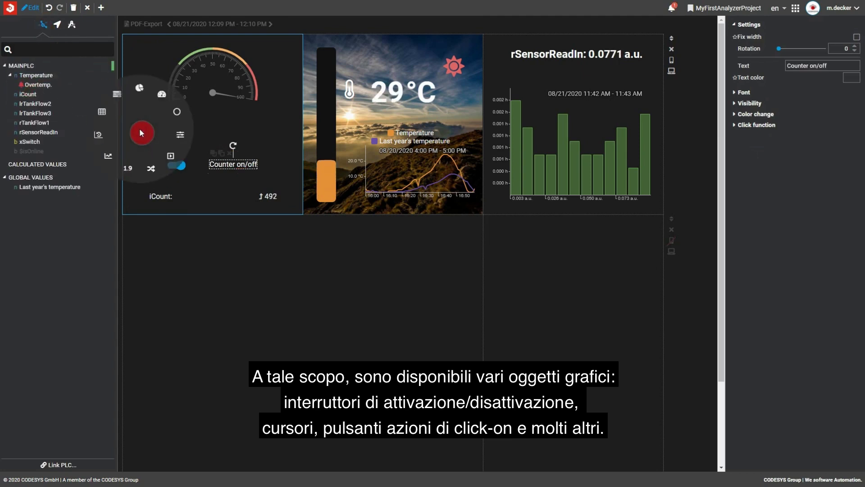
# Step: Display iCount as a slider stretched across the left cell
pyautogui.click(179, 140)
pyautogui.moveTo(209, 132); pyautogui.dragTo(287, 133)
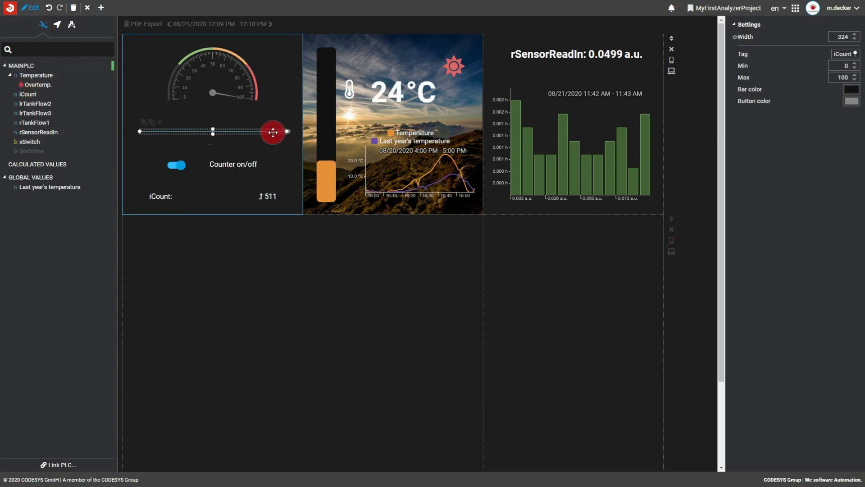
pyautogui.moveTo(27, 94); pyautogui.dragTo(151, 121)
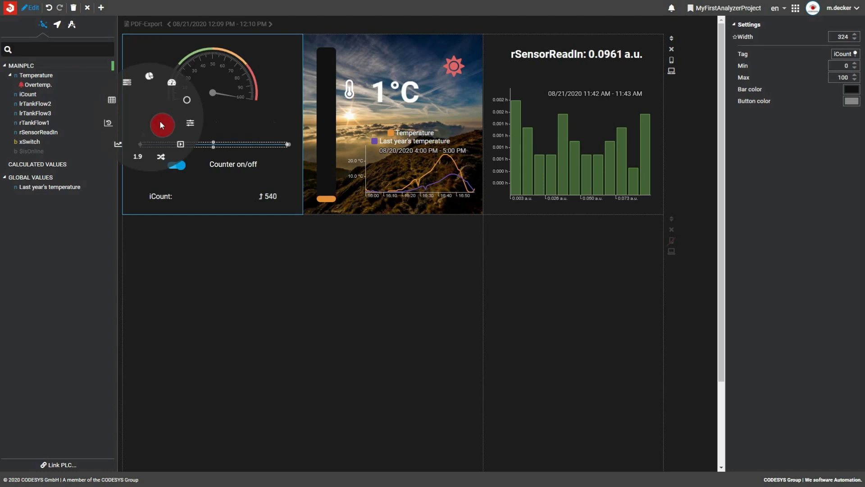
# Step: Make an iCount button widget with presets Preset1–4 set to 0, 20, 50 and 80
pyautogui.click(168, 149)
pyautogui.click(745, 79)
pyautogui.click(746, 95)
pyautogui.write('Preset1')
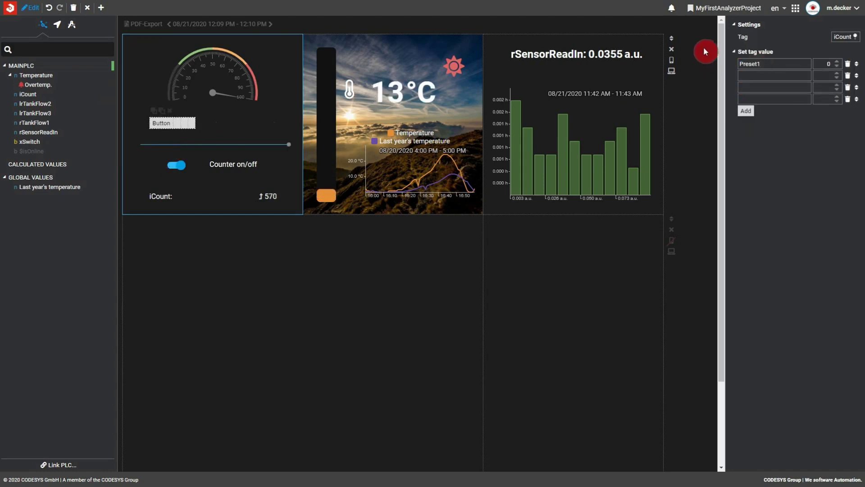
pyautogui.click(771, 76)
pyautogui.write('Preset2Preset1')
pyautogui.write('Preset3')
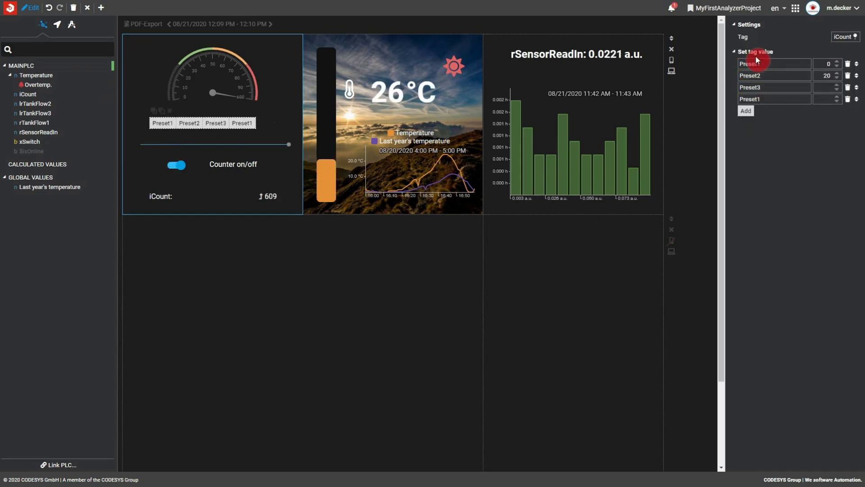
pyautogui.click(823, 87)
pyautogui.write('50')
pyautogui.click(771, 99)
pyautogui.write('Preset480')
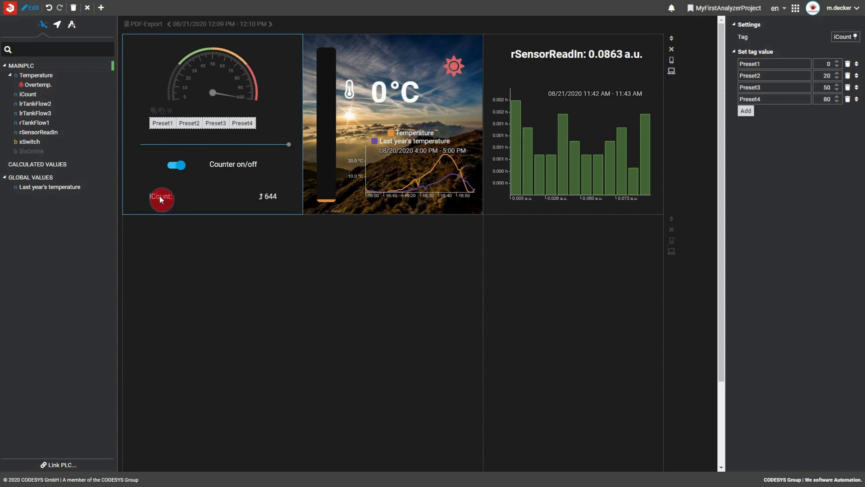
# Step: Make clicking the iCount display set the iCount tag value, then exit editing
pyautogui.click(159, 195)
pyautogui.click(827, 196)
pyautogui.click(818, 227)
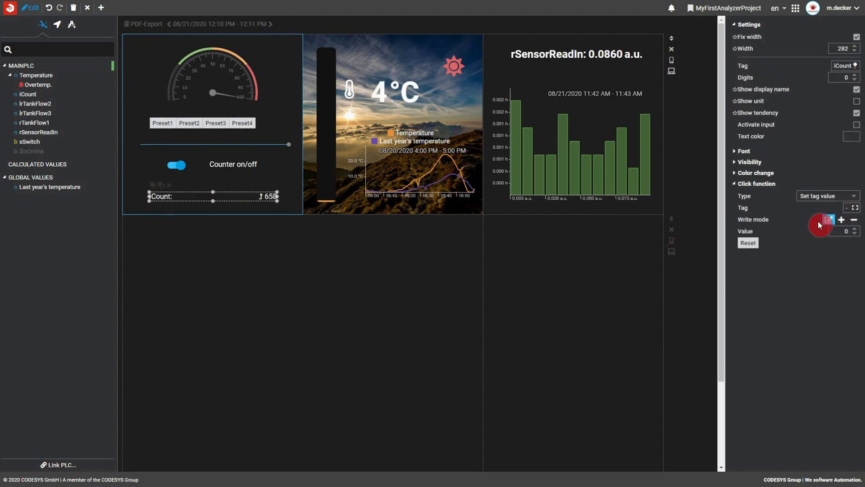
pyautogui.click(855, 208)
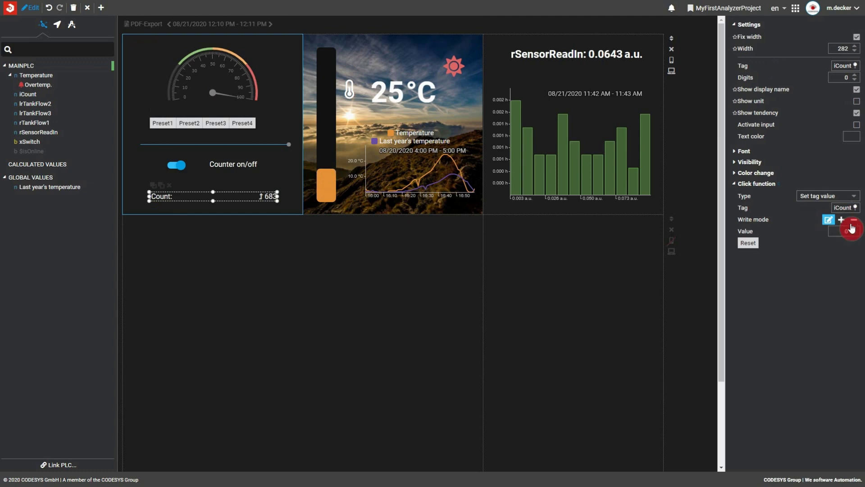
pyautogui.write('33')
pyautogui.click(30, 7)
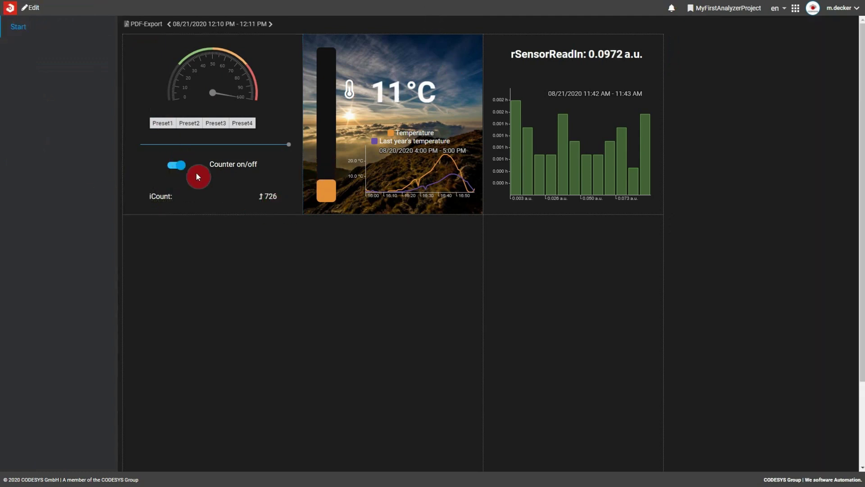
# Step: Toggle the counter on and off, then try each iCount preset button
pyautogui.click(178, 165)
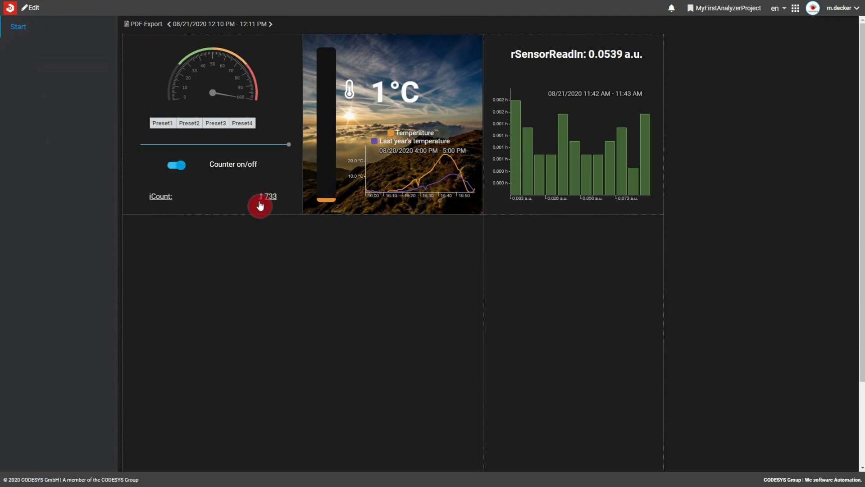
pyautogui.click(177, 164)
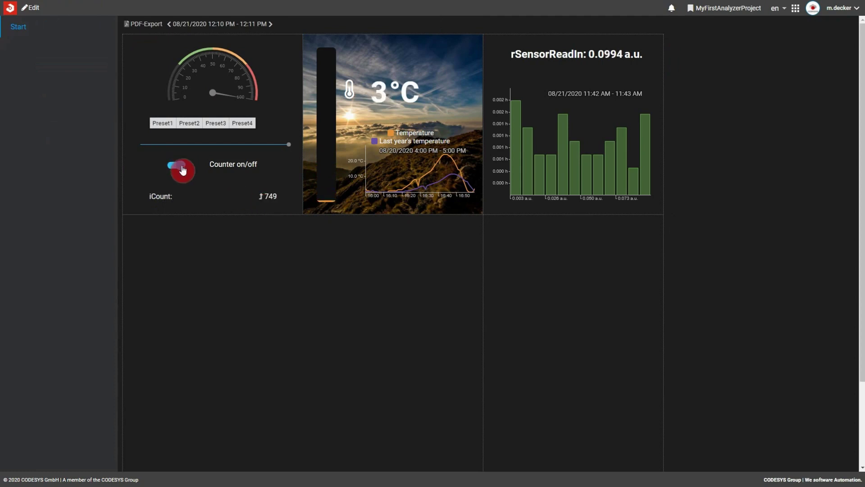
pyautogui.click(157, 126)
pyautogui.click(189, 123)
pyautogui.click(215, 123)
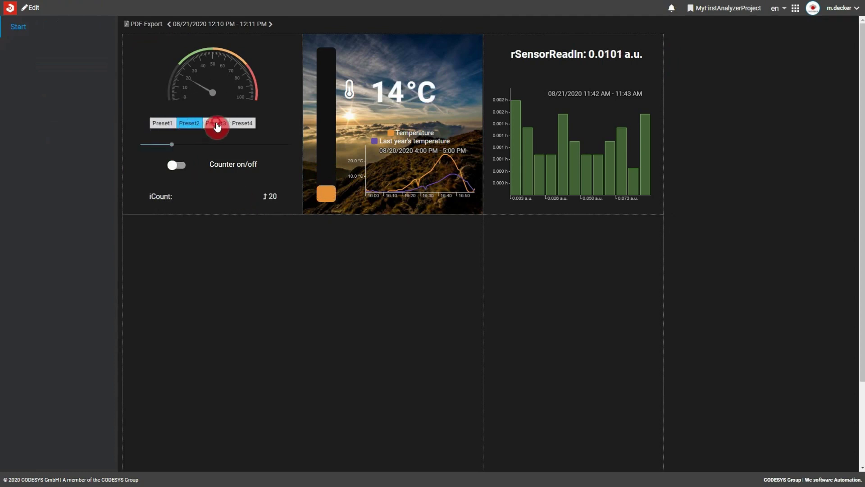
pyautogui.click(242, 123)
pyautogui.click(256, 144)
# Step: Lower iCount with the slider, trigger the iCount display, and return to editing
pyautogui.moveTo(249, 145); pyautogui.dragTo(175, 145)
pyautogui.click(164, 200)
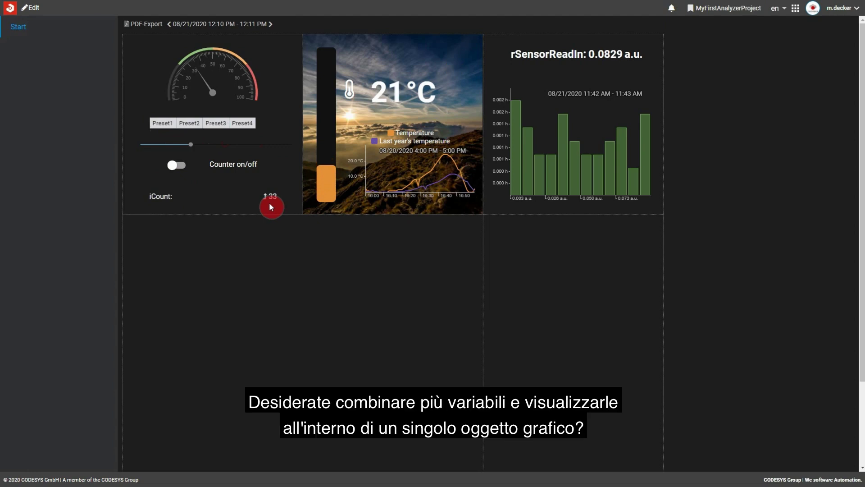
pyautogui.click(30, 7)
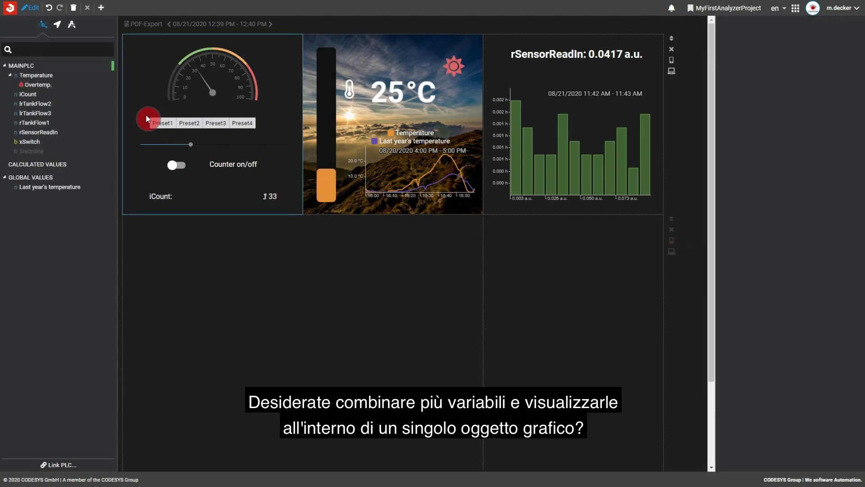
# Step: Add a donut chart of rTankFlow1, lrTankFlow2 and lrTankFlow3 with a legend
pyautogui.moveTo(34, 122); pyautogui.dragTo(541, 299)
pyautogui.click(521, 238)
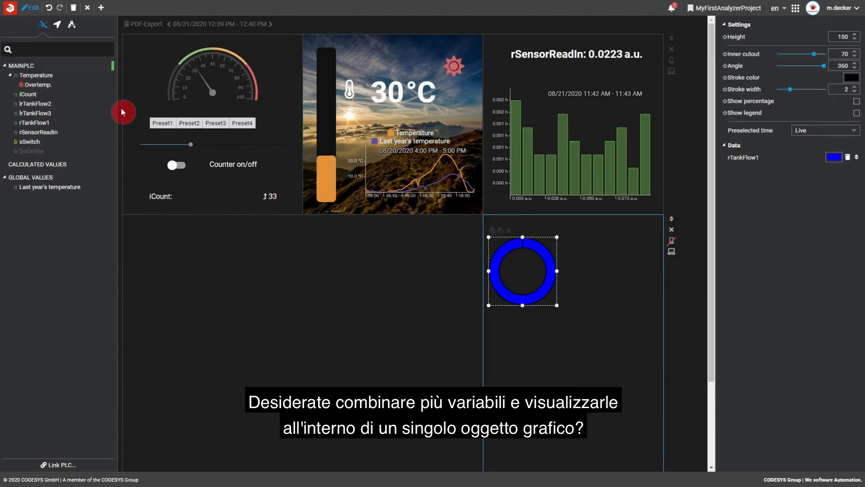
pyautogui.moveTo(36, 104); pyautogui.dragTo(522, 267)
pyautogui.moveTo(35, 113); pyautogui.dragTo(526, 259)
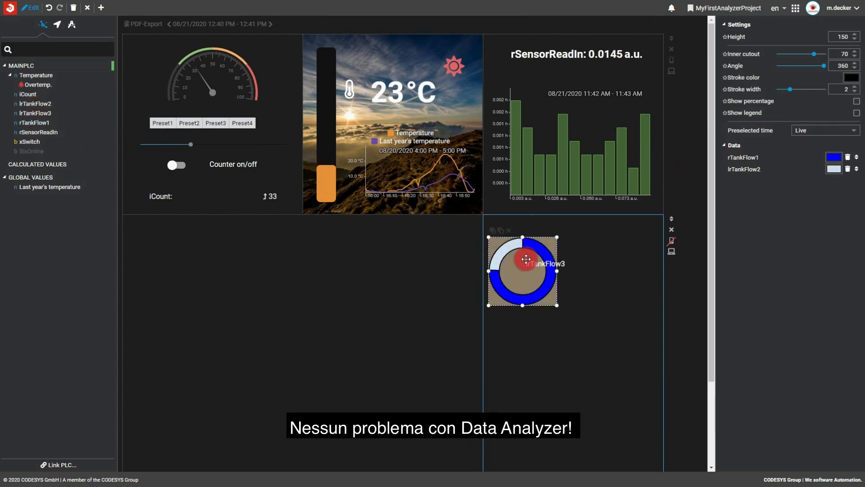
pyautogui.click(856, 113)
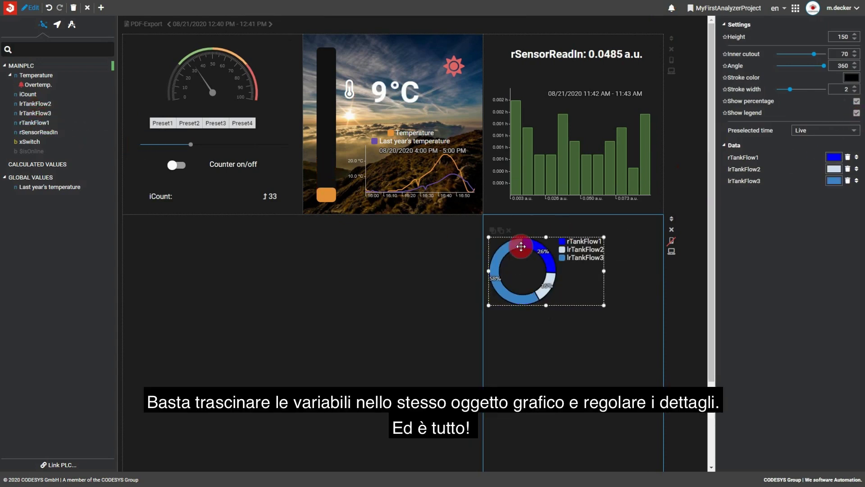
pyautogui.scroll(-3, 708, 167)
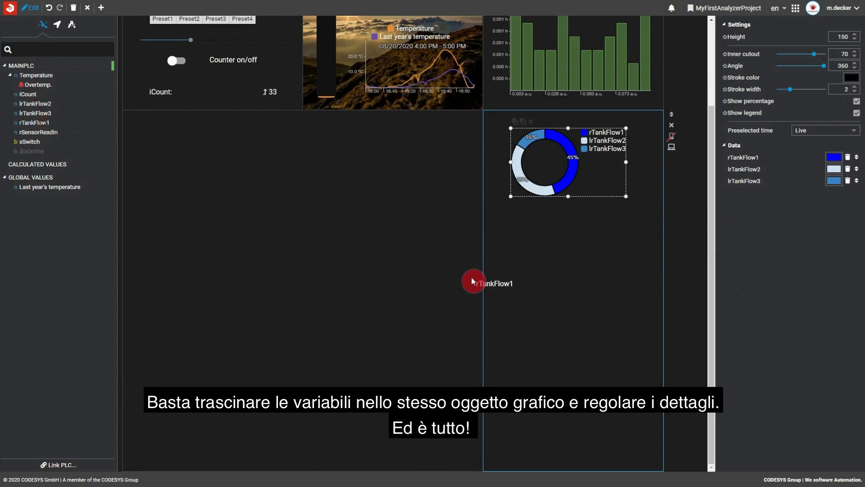
# Step: Add a trend line chart of the same three tank flows beneath the donut
pyautogui.moveTo(35, 122); pyautogui.dragTo(507, 283)
pyautogui.click(478, 320)
pyautogui.moveTo(34, 103); pyautogui.dragTo(581, 324)
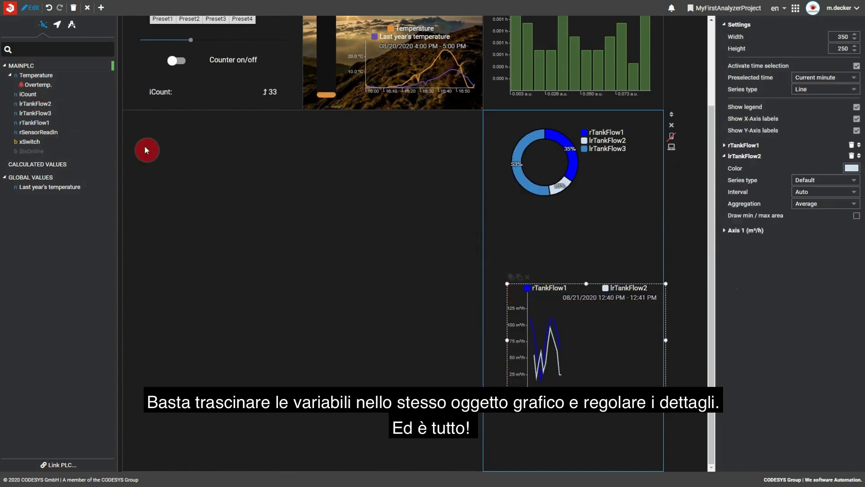
pyautogui.moveTo(34, 113)
pyautogui.mouseDown()
pyautogui.moveTo(582, 324)
pyautogui.moveTo(582, 278)
pyautogui.mouseUp()
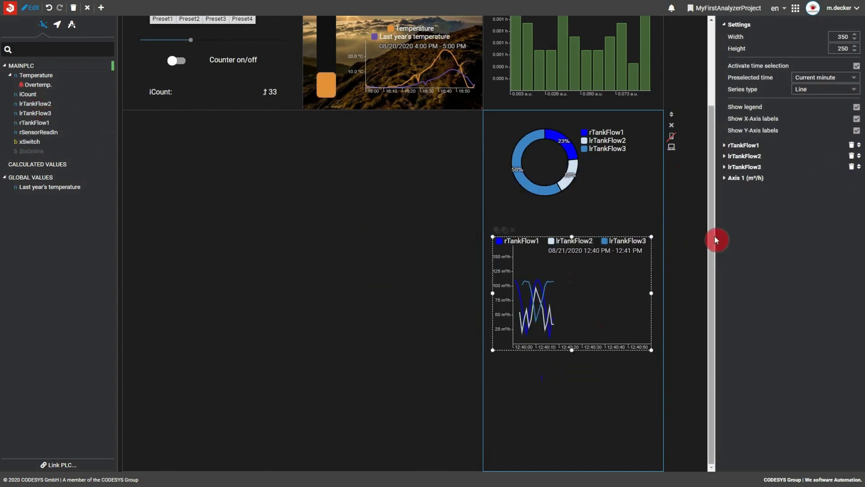
pyautogui.moveTo(524, 271); pyautogui.dragTo(523, 248)
pyautogui.moveTo(22, 113); pyautogui.dragTo(166, 352)
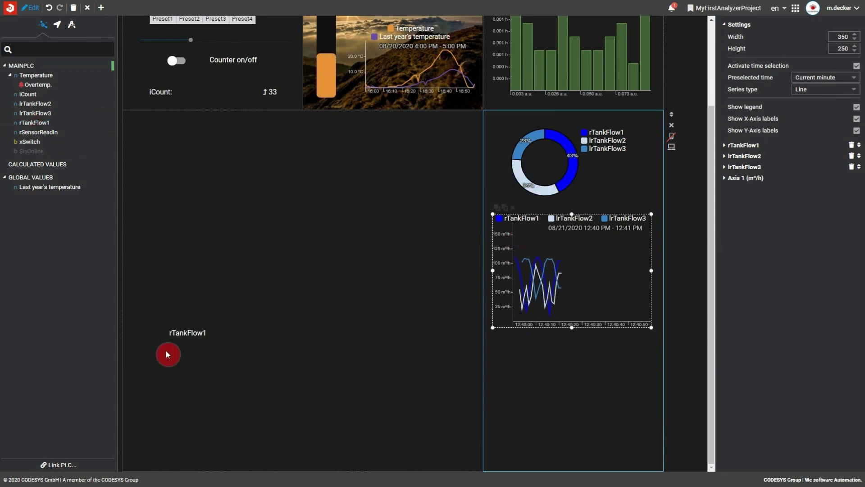
# Step: Create a Sankey diagram of rTankFlow1, lrTankFlow2 and lrTankFlow3 and widen it
pyautogui.click(179, 397)
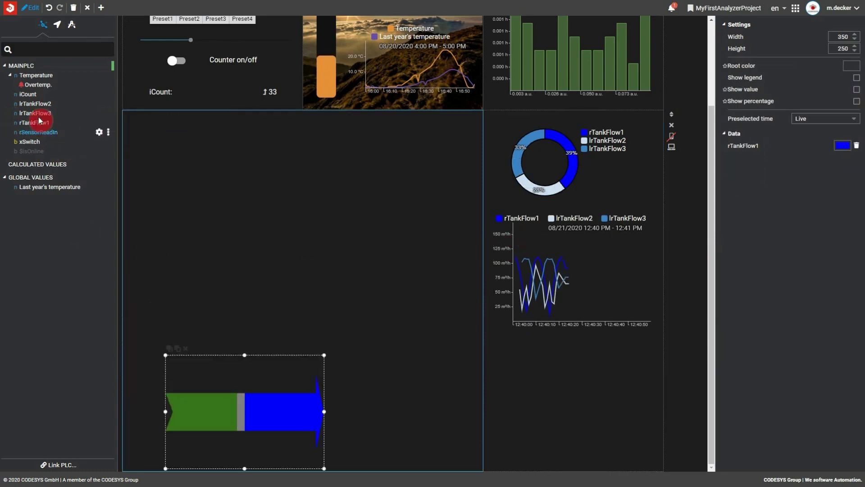
pyautogui.moveTo(33, 103); pyautogui.dragTo(223, 408)
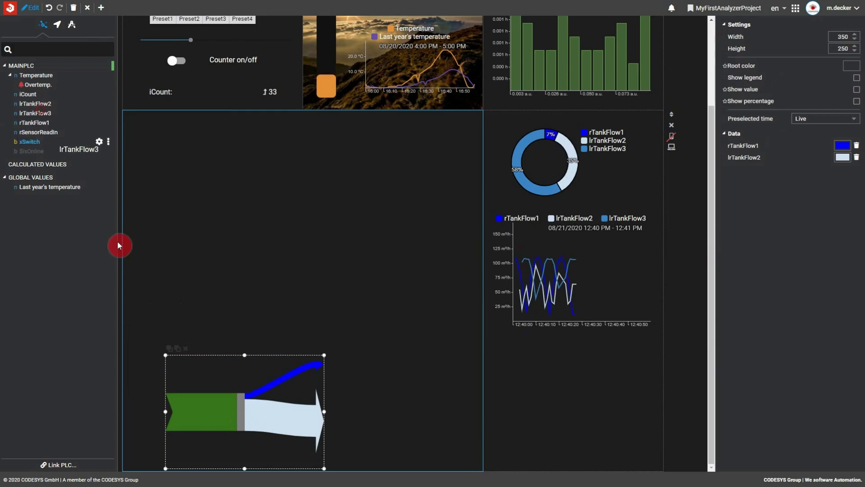
pyautogui.moveTo(35, 113); pyautogui.dragTo(203, 413)
pyautogui.moveTo(325, 412); pyautogui.dragTo(469, 413)
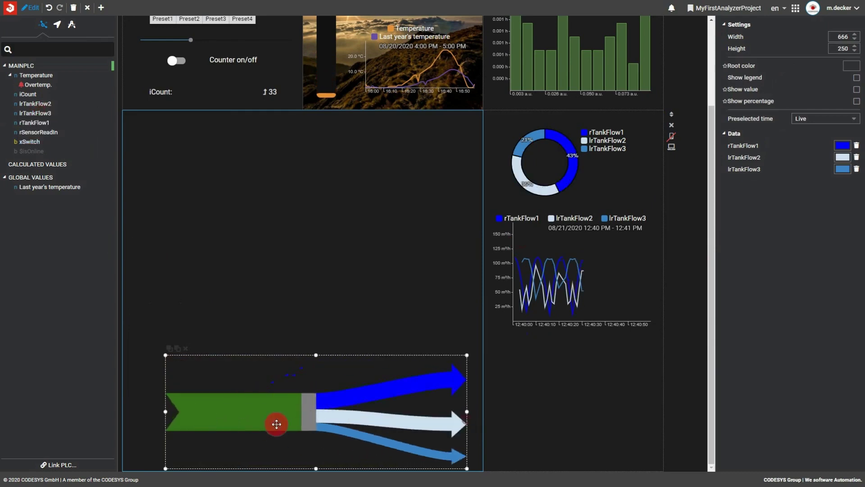
pyautogui.moveTo(260, 416); pyautogui.dragTo(253, 400)
# Step: Give the Sankey a dark grey root and show its legend, values and percentages
pyautogui.click(849, 70)
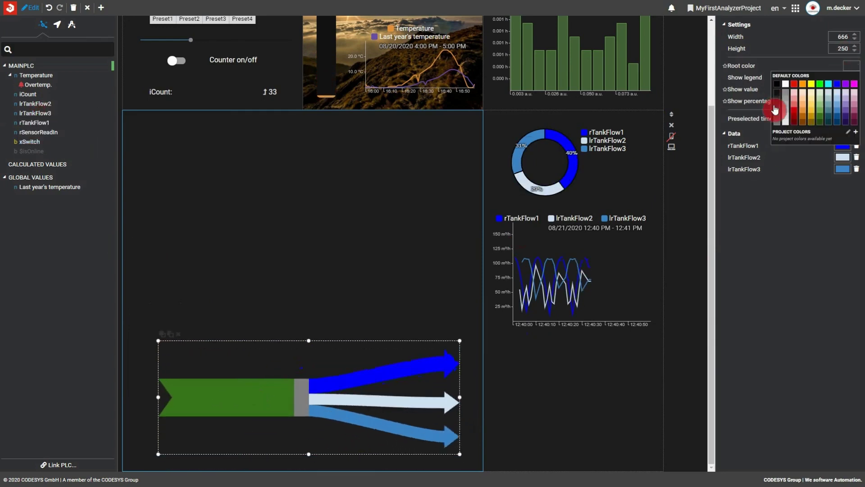
pyautogui.click(774, 80)
pyautogui.click(857, 78)
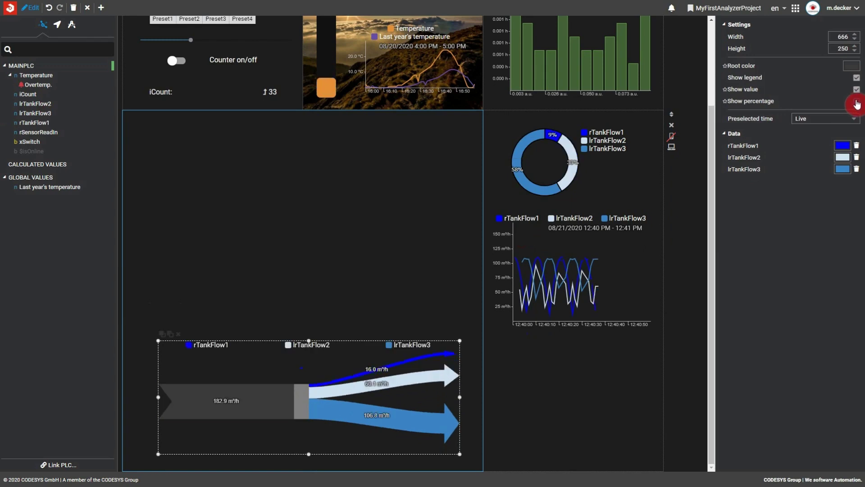
pyautogui.click(856, 100)
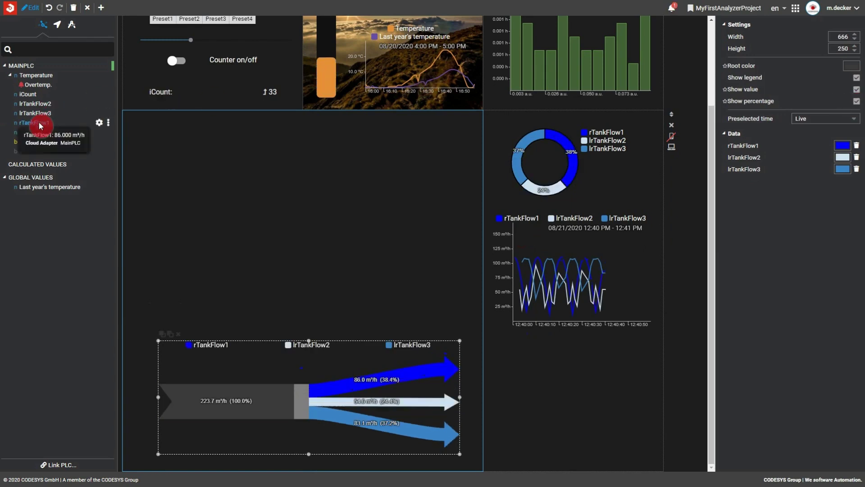
# Step: Create a pivot table of the three tank flows covering the last 8 hours
pyautogui.moveTo(35, 104); pyautogui.dragTo(211, 191)
pyautogui.click(172, 169)
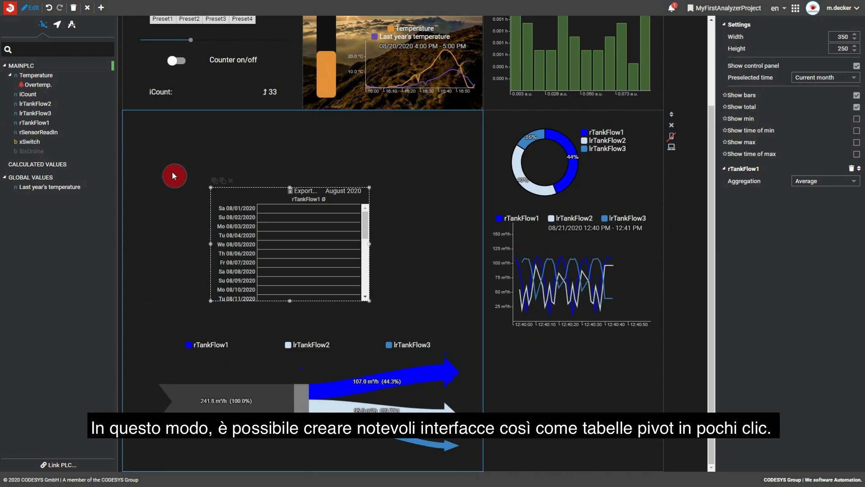
pyautogui.moveTo(35, 103); pyautogui.dragTo(203, 222)
pyautogui.moveTo(35, 113); pyautogui.dragTo(193, 215)
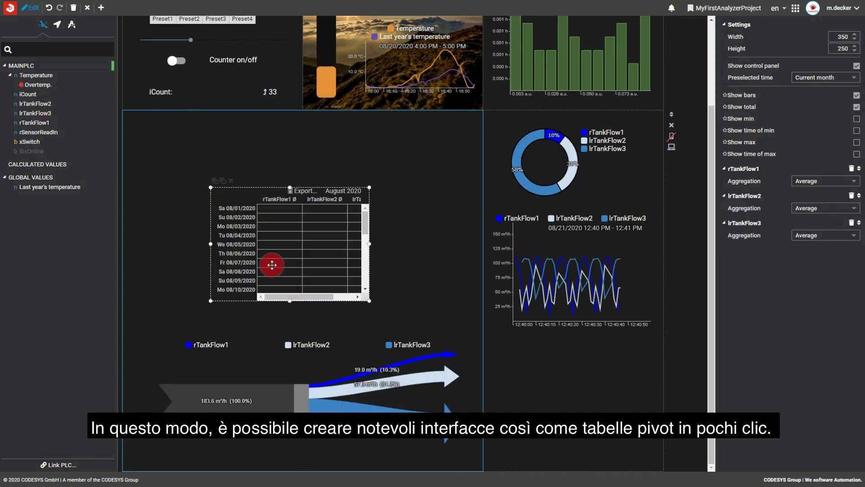
pyautogui.click(854, 77)
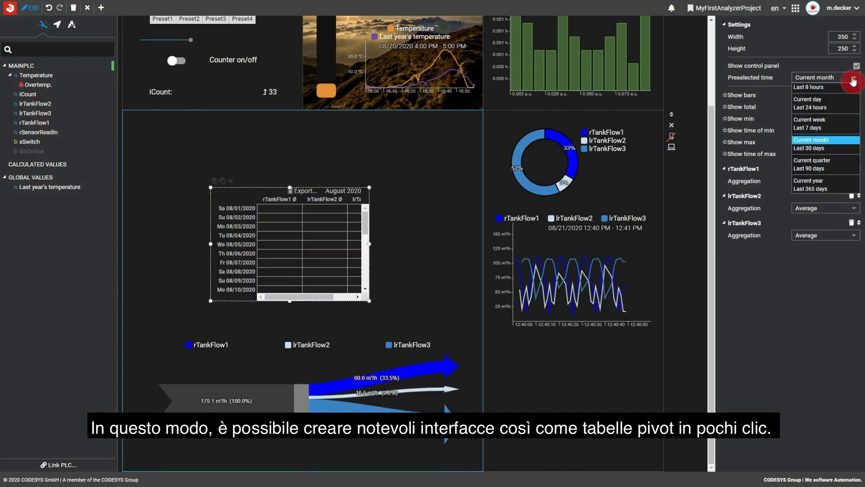
pyautogui.click(818, 93)
# Step: Enlarge the table, add min/max rows with their times, and sum rTankFlow1
pyautogui.moveTo(298, 236); pyautogui.dragTo(231, 181)
pyautogui.moveTo(298, 245); pyautogui.dragTo(466, 307)
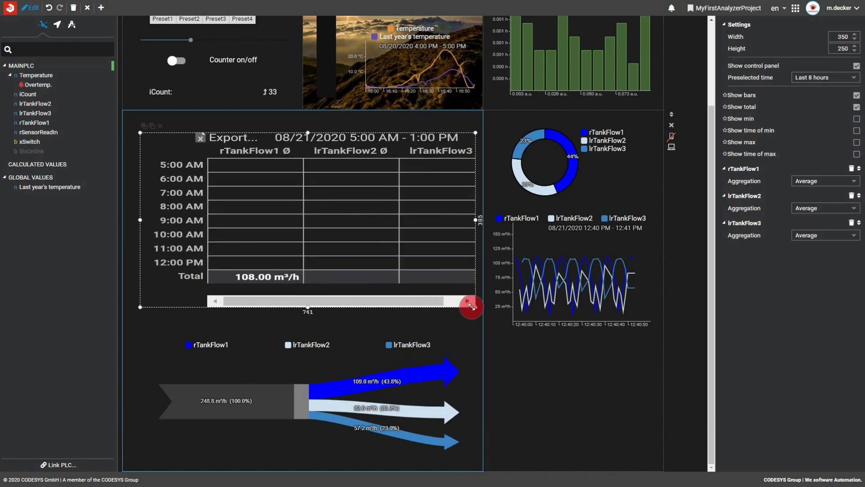
pyautogui.click(856, 118)
pyautogui.click(856, 130)
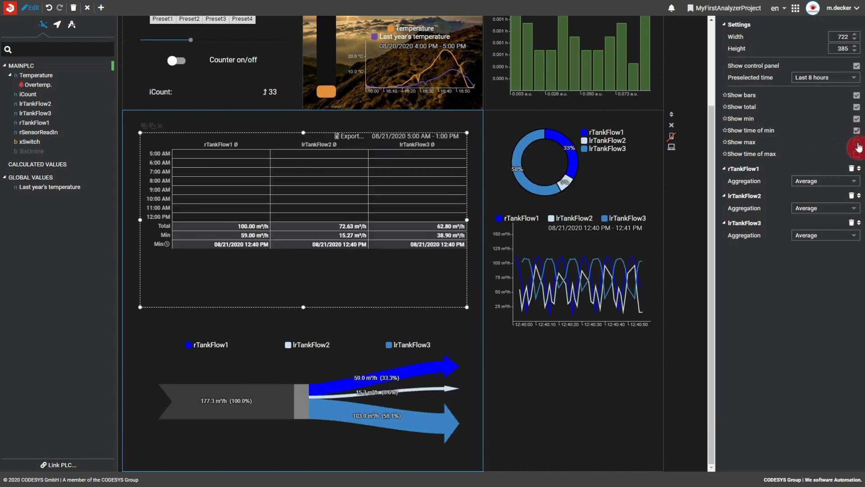
pyautogui.click(856, 153)
pyautogui.click(853, 181)
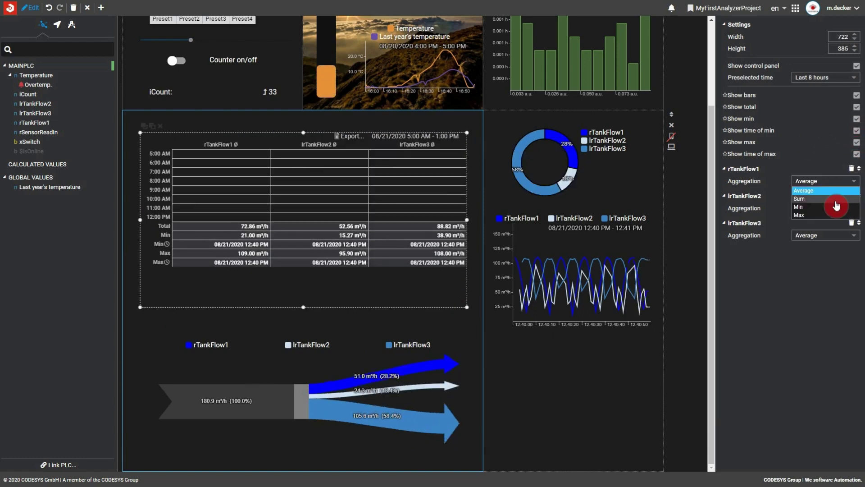
pyautogui.click(836, 202)
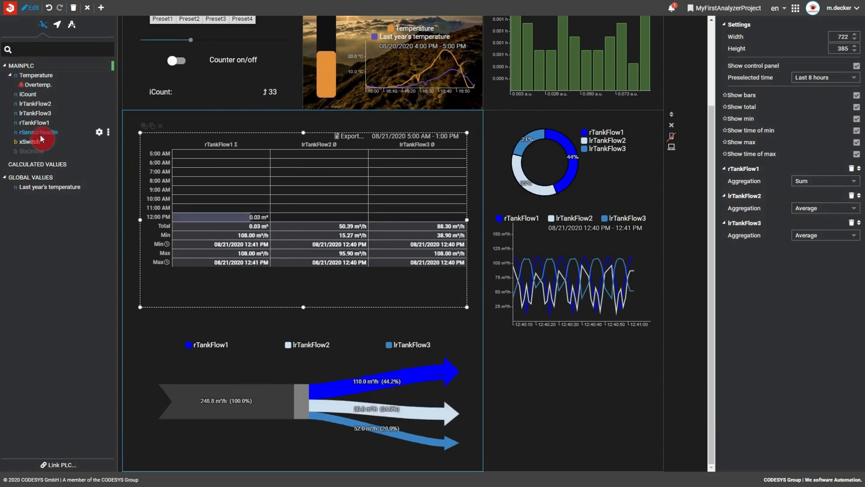
# Step: Add a wide rTankFlow1 readout showing name, unit and trend at font size 14
pyautogui.click(503, 410)
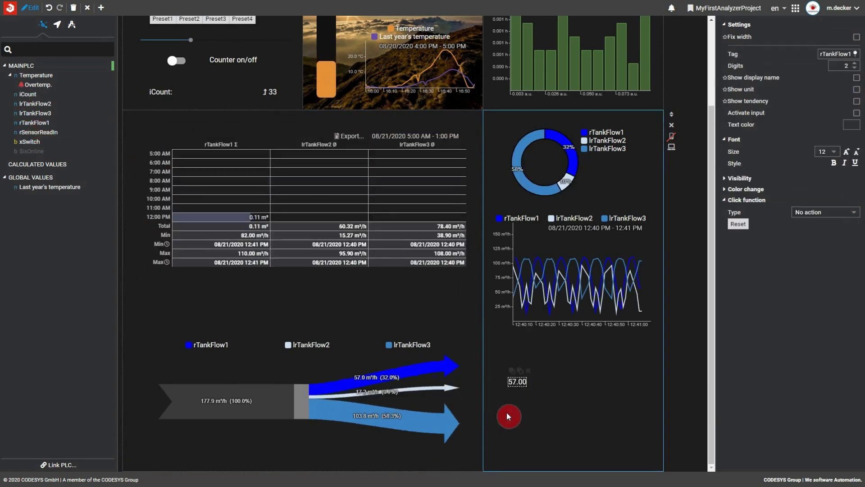
pyautogui.click(857, 38)
pyautogui.click(856, 89)
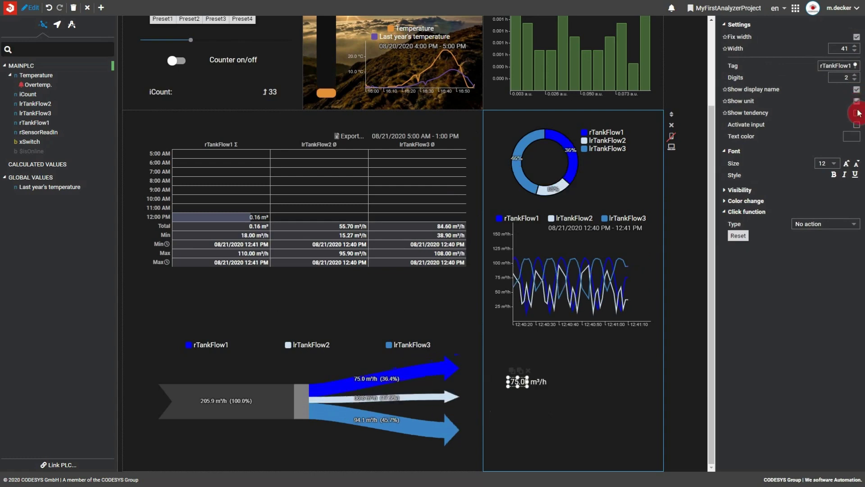
pyautogui.click(856, 112)
pyautogui.click(834, 163)
pyautogui.click(821, 206)
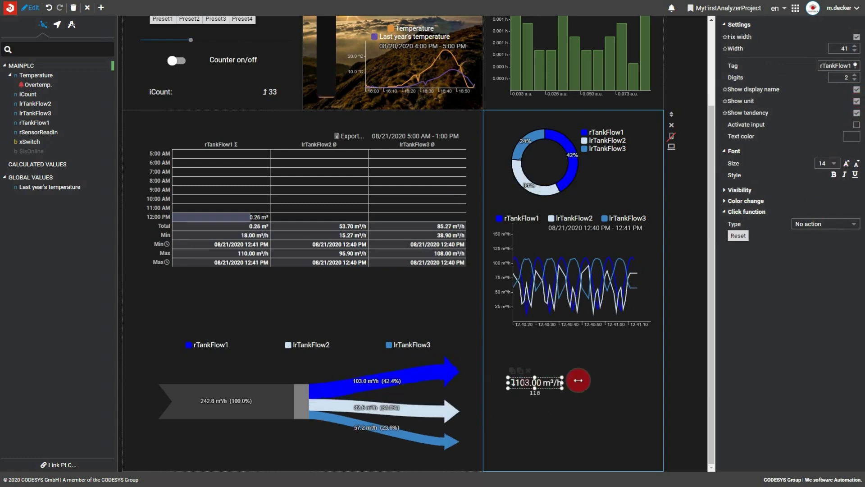
pyautogui.moveTo(534, 382); pyautogui.dragTo(645, 382)
# Step: Duplicate the readout into three rows, retagging the copies to lrTankFlow2 and lrTankFlow3
pyautogui.click(519, 370)
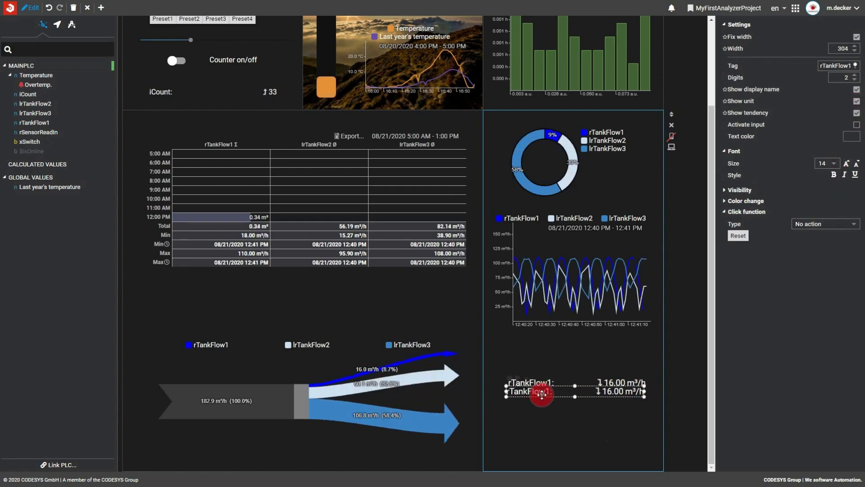
pyautogui.click(520, 392)
pyautogui.moveTo(519, 401); pyautogui.dragTo(519, 409)
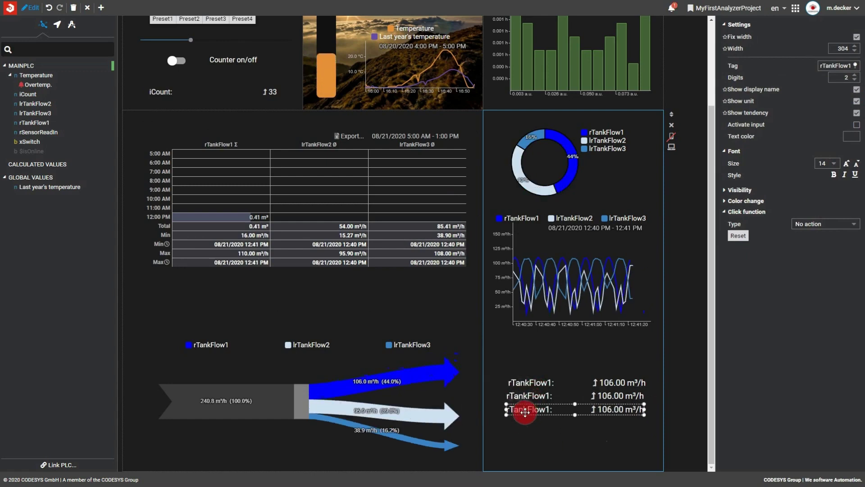
pyautogui.moveTo(34, 103); pyautogui.dragTo(837, 65)
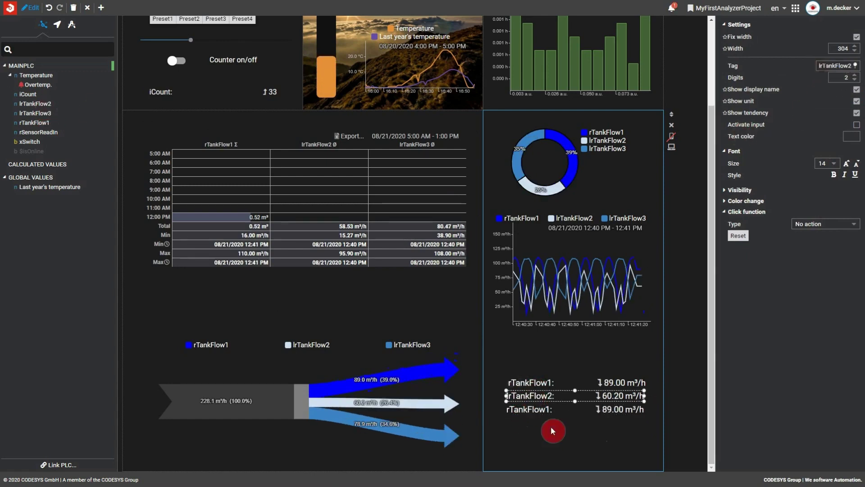
pyautogui.click(550, 409)
pyautogui.moveTo(35, 113); pyautogui.dragTo(837, 65)
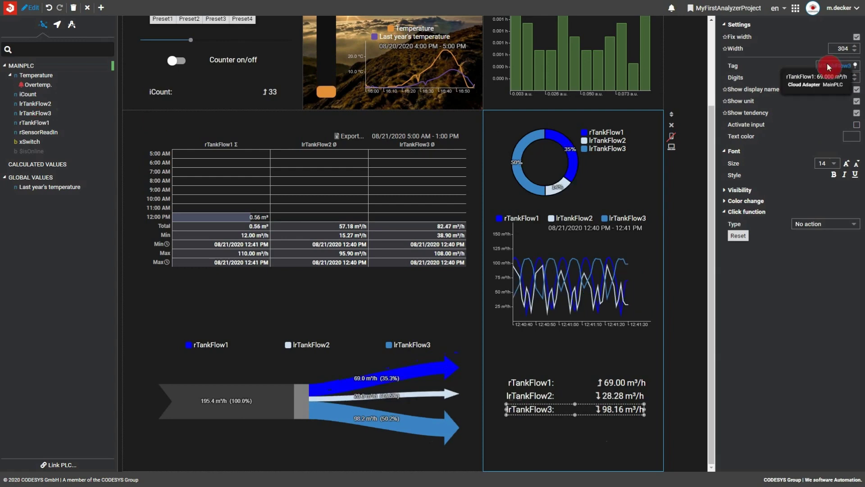
# Step: Place an enlarged sigma icon from the icon collection below the flow rows
pyautogui.click(71, 24)
pyautogui.click(109, 126)
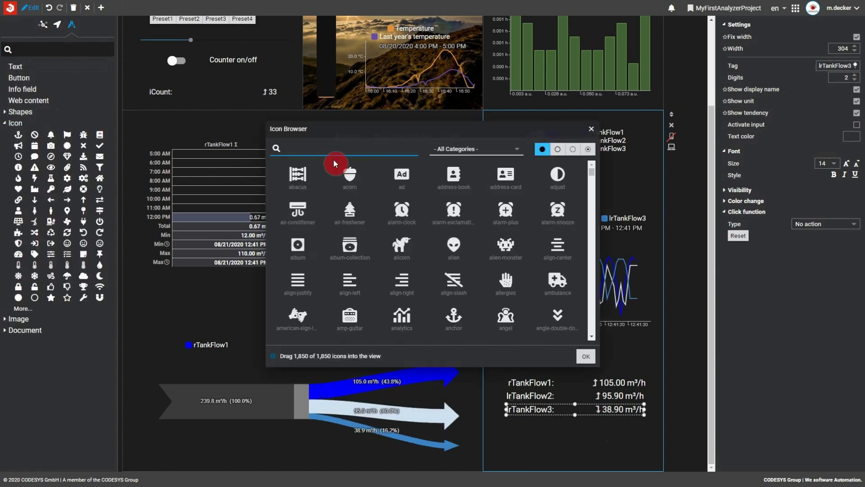
pyautogui.write('sigma')
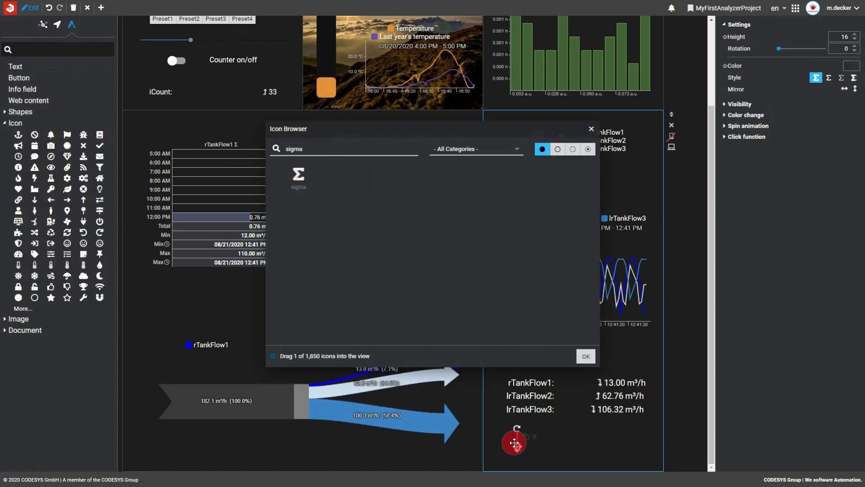
pyautogui.moveTo(298, 176); pyautogui.dragTo(534, 446)
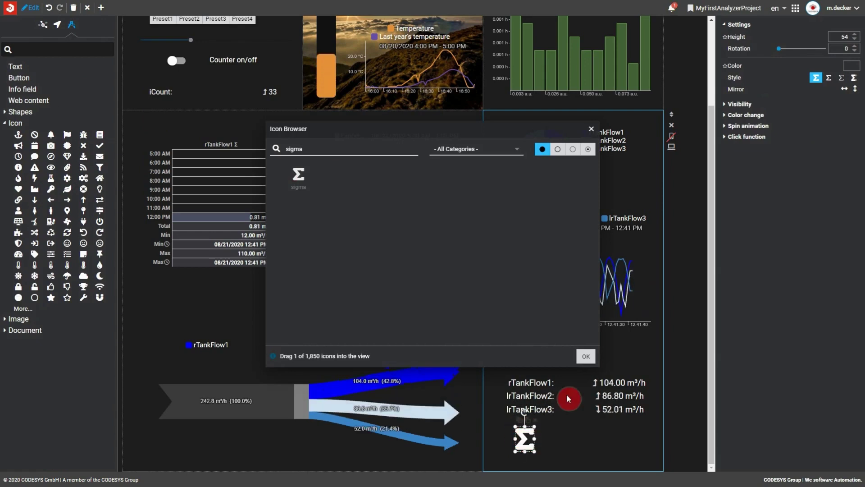
pyautogui.click(585, 357)
# Step: Define calculated value Total flow as rTankFlow1 + lrTankFlow2 + lrTankFlow3 in m³/h
pyautogui.click(43, 24)
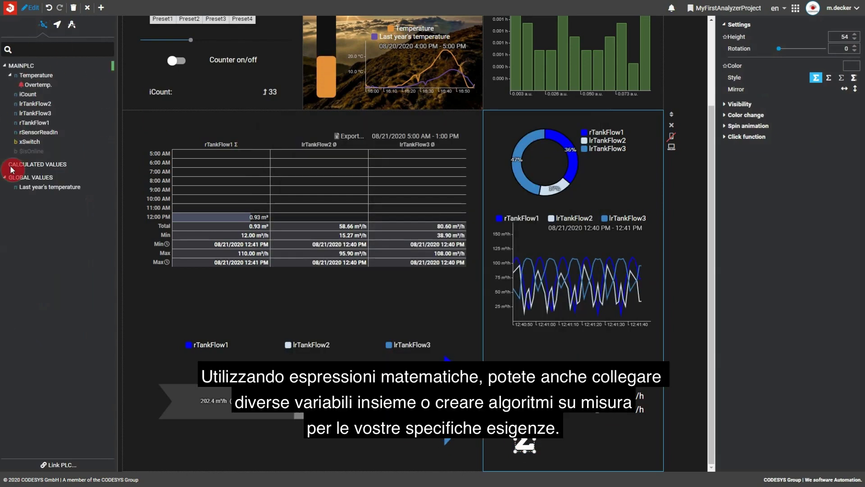
pyautogui.click(110, 164)
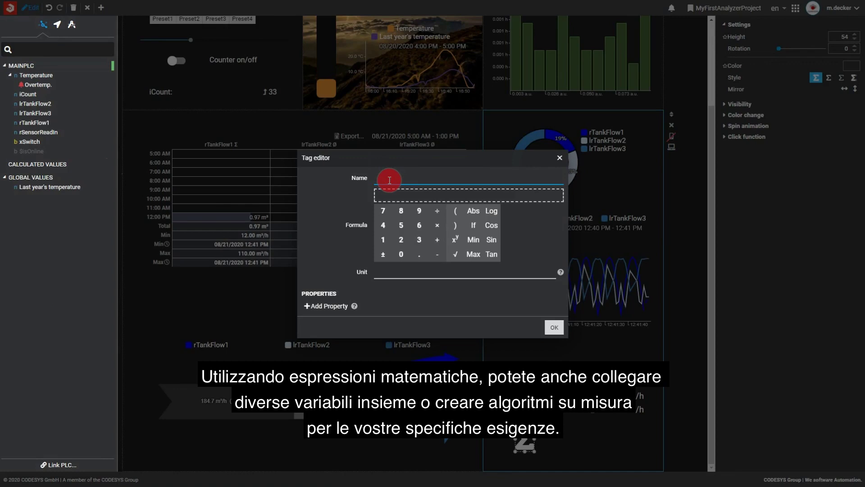
pyautogui.write('Total flow')
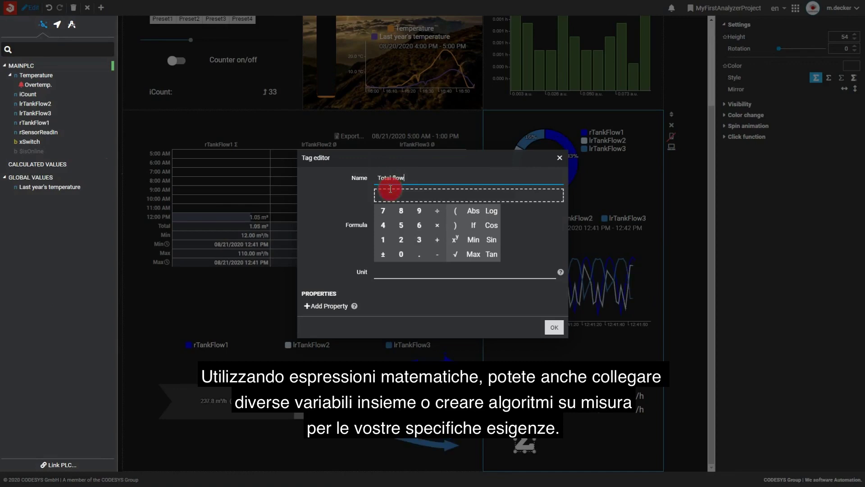
pyautogui.click(390, 189)
pyautogui.moveTo(34, 122); pyautogui.dragTo(406, 194)
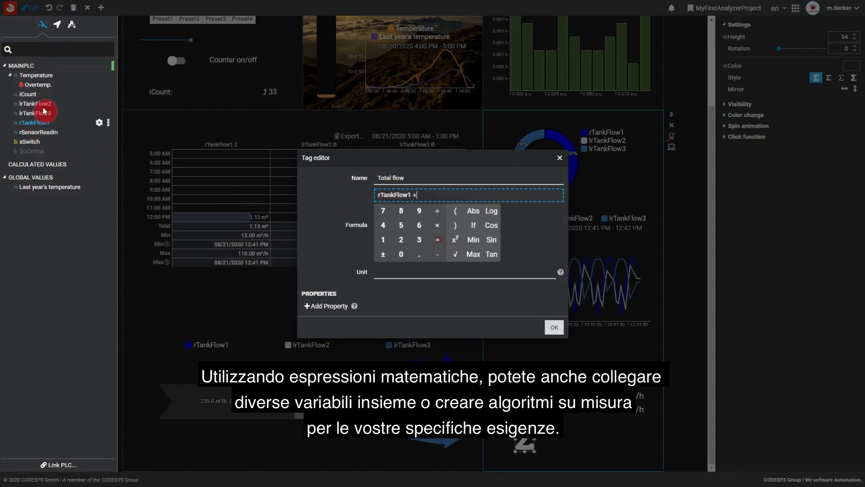
pyautogui.moveTo(38, 103); pyautogui.dragTo(440, 196)
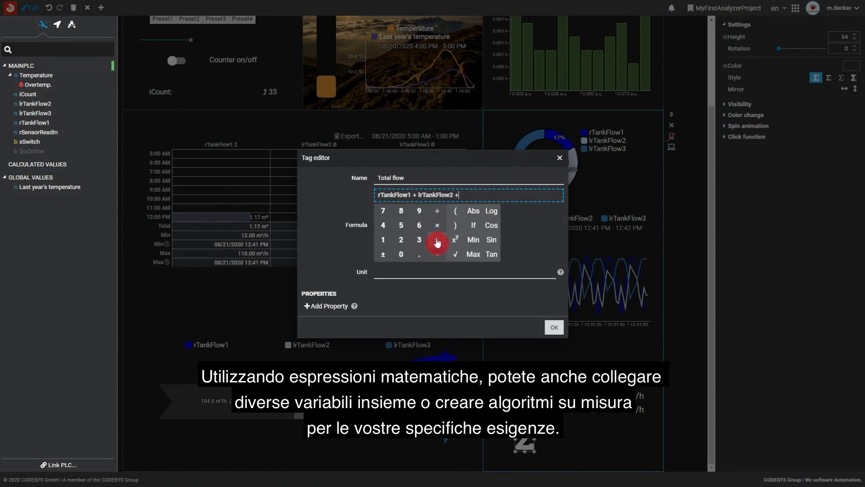
pyautogui.moveTo(35, 113); pyautogui.dragTo(473, 194)
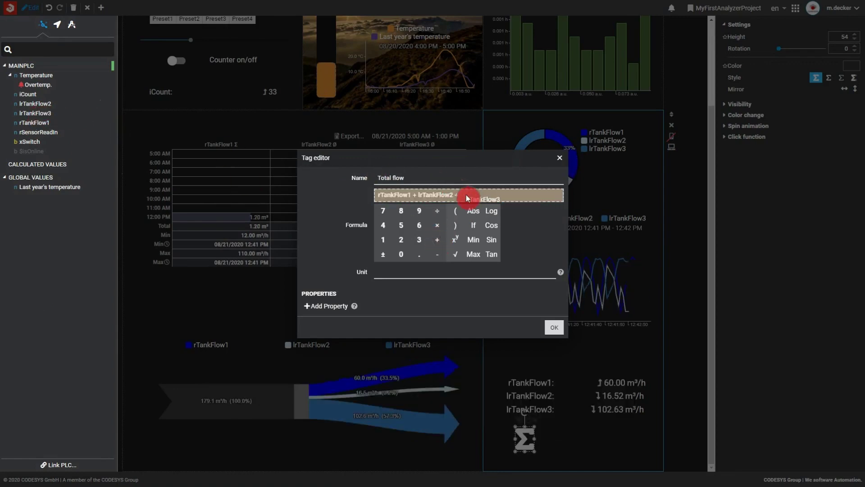
pyautogui.click(402, 271)
pyautogui.write('h')
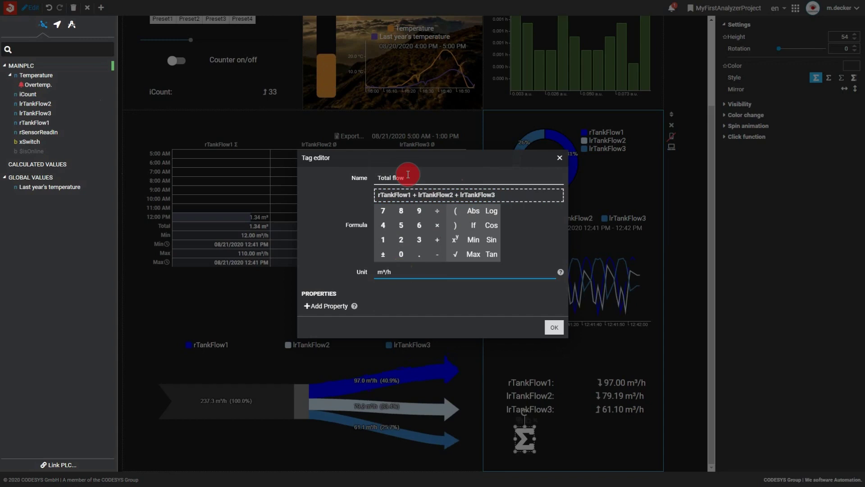
pyautogui.click(554, 327)
# Step: Place a Total flow readout beside the sigma in bold size 18 with its unit, and save
pyautogui.moveTo(32, 174); pyautogui.dragTo(515, 377)
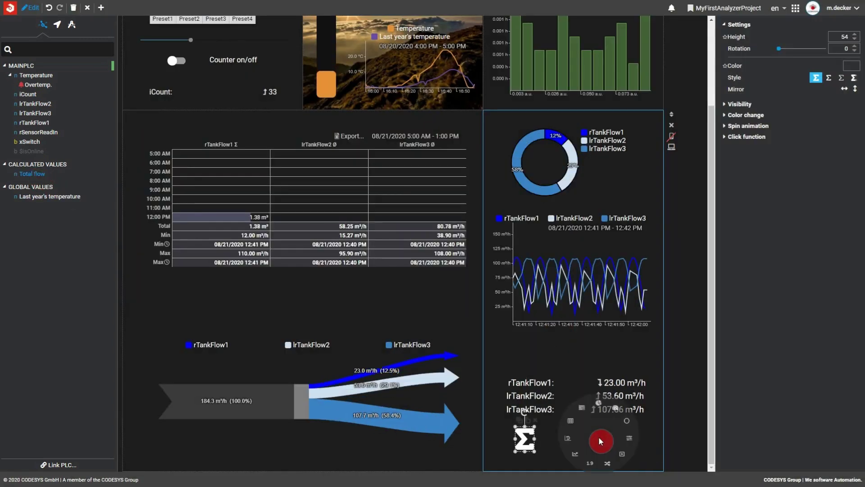
pyautogui.click(609, 440)
pyautogui.click(828, 151)
pyautogui.click(825, 219)
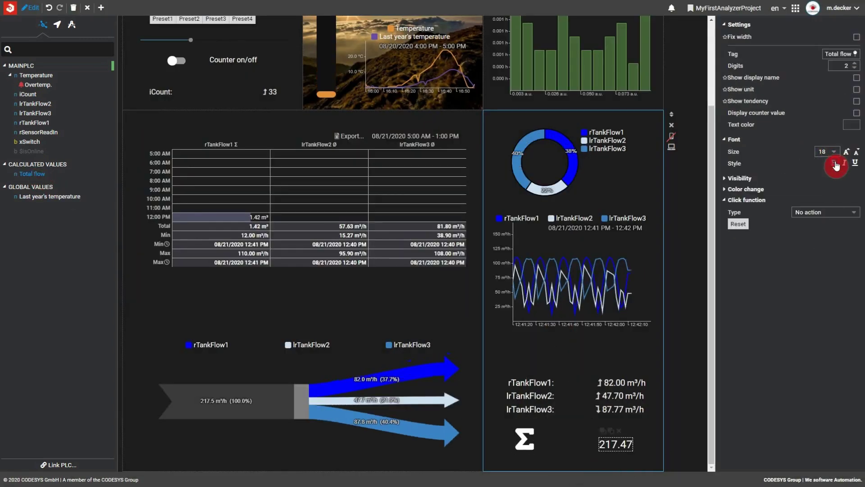
pyautogui.click(834, 163)
pyautogui.click(855, 90)
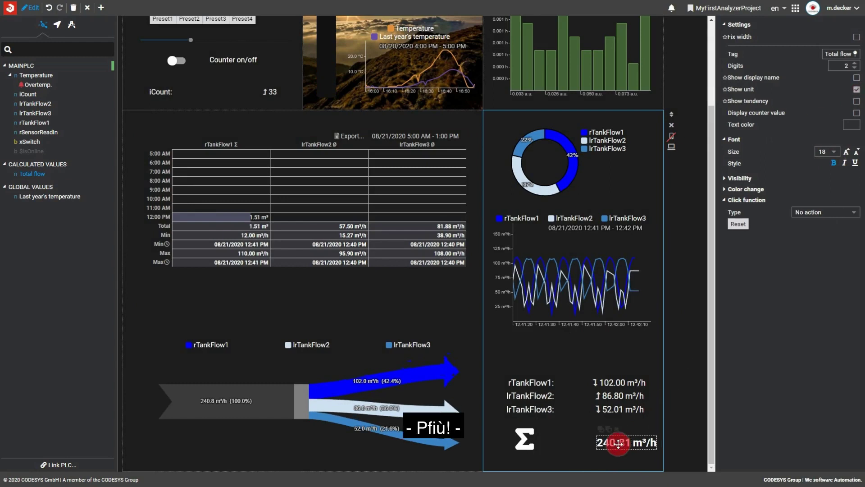
pyautogui.click(653, 359)
pyautogui.click(30, 9)
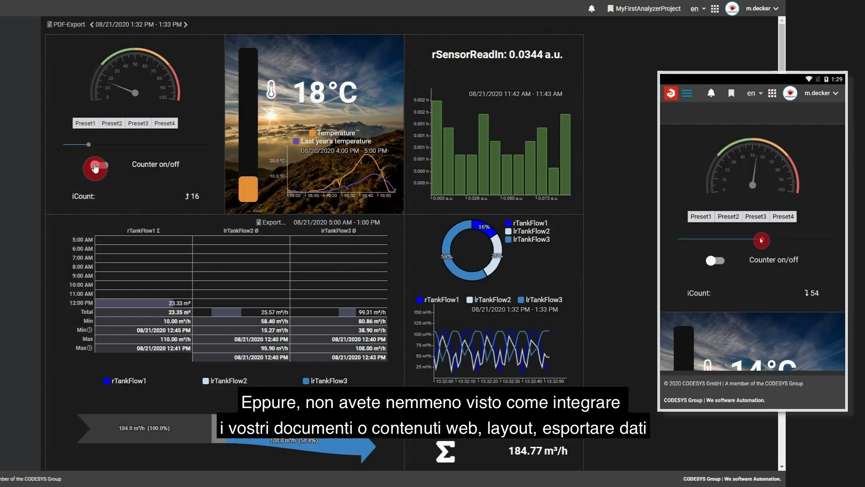
# Step: Switch the counter off, raise the slider value, and review the full Alert Log
pyautogui.click(94, 168)
pyautogui.moveTo(81, 143); pyautogui.dragTo(169, 146)
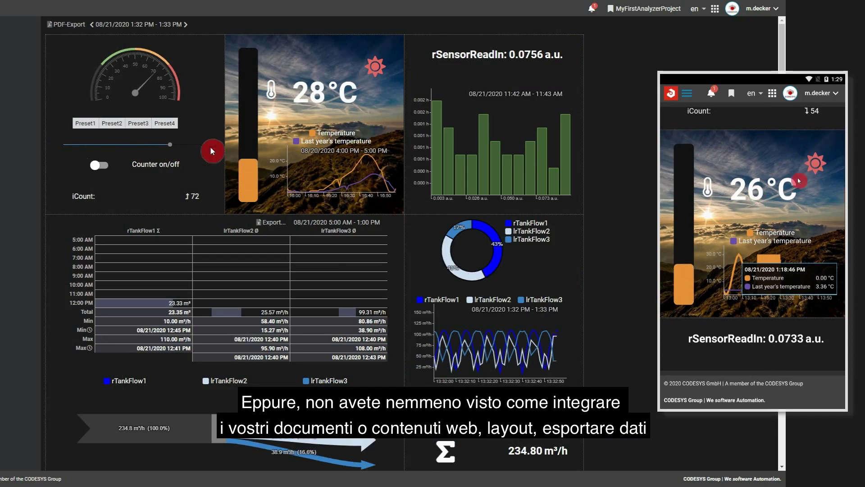
pyautogui.click(591, 9)
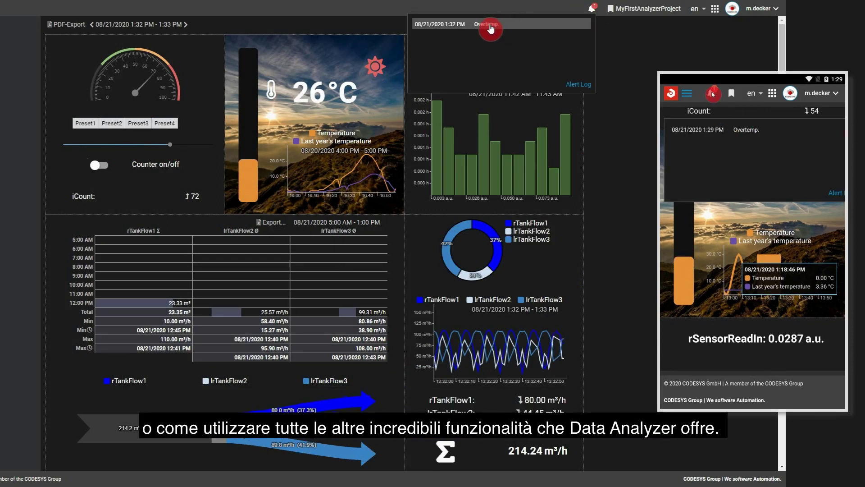
pyautogui.click(578, 84)
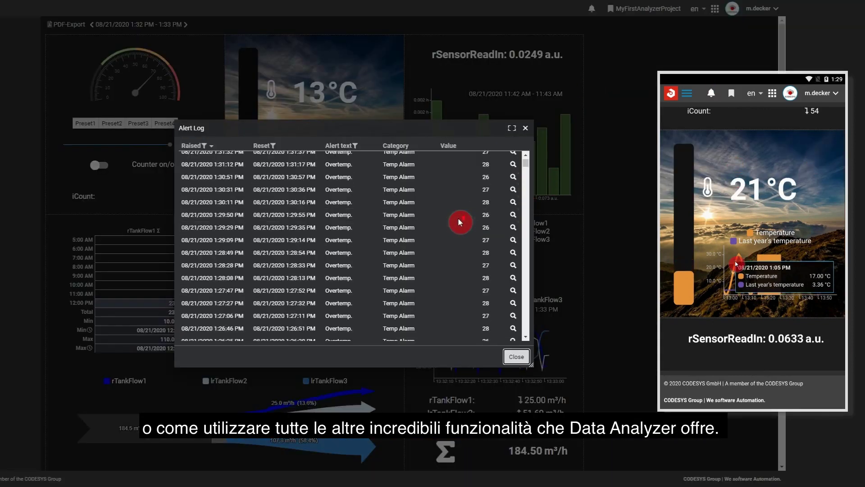
pyautogui.click(517, 357)
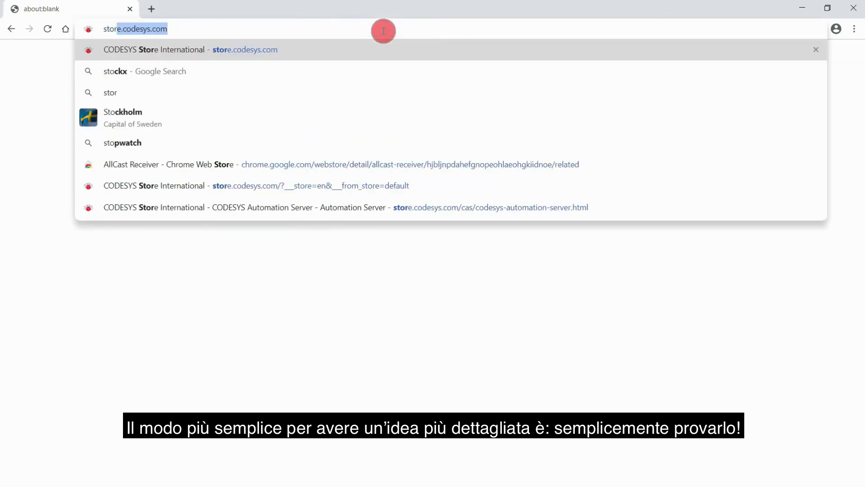
pyautogui.write('store.codesys.com')
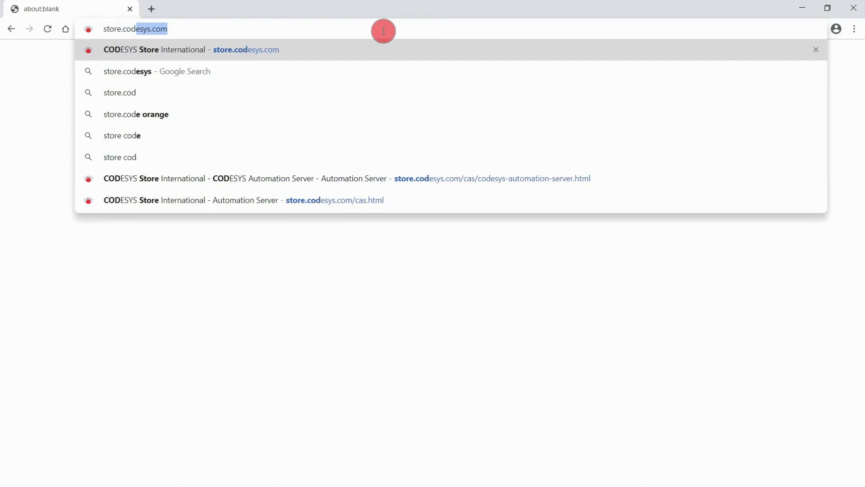
# Step: Navigate from store.codesys.com through the Automation Server category to its product page
pyautogui.press('Return')
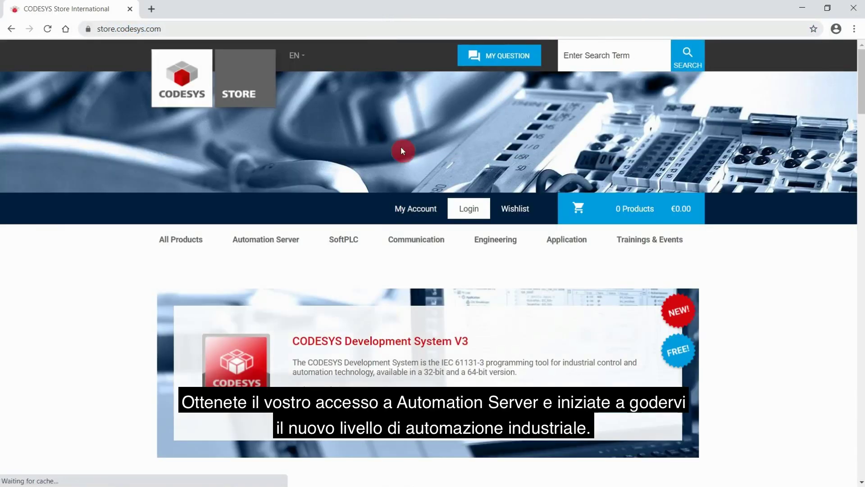
pyautogui.click(264, 241)
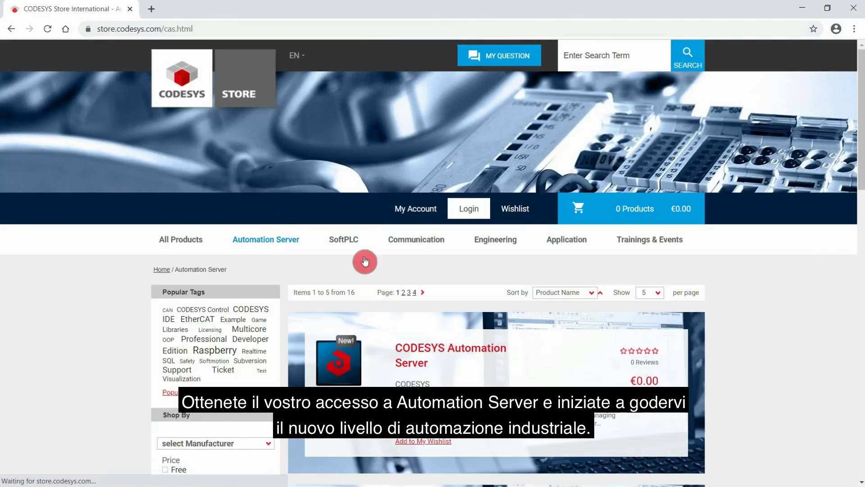
pyautogui.click(457, 350)
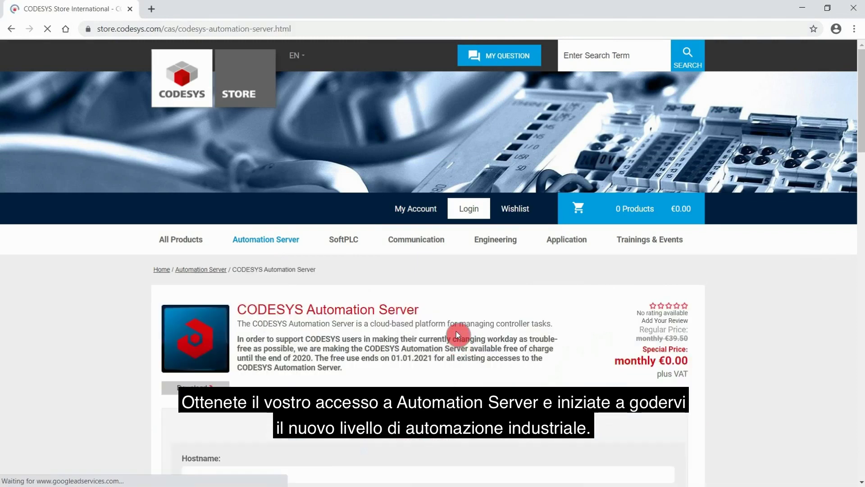